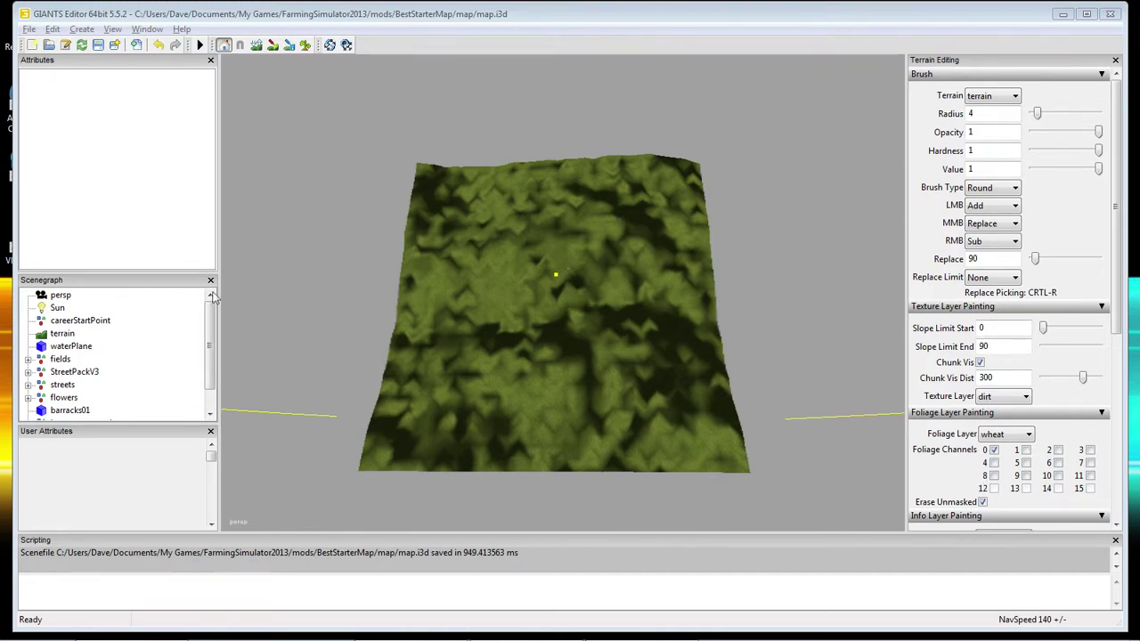
Select the waterPlane object in the Scenegraph and scroll through the scene list.
click(176, 348)
drag(211, 356, 210, 378)
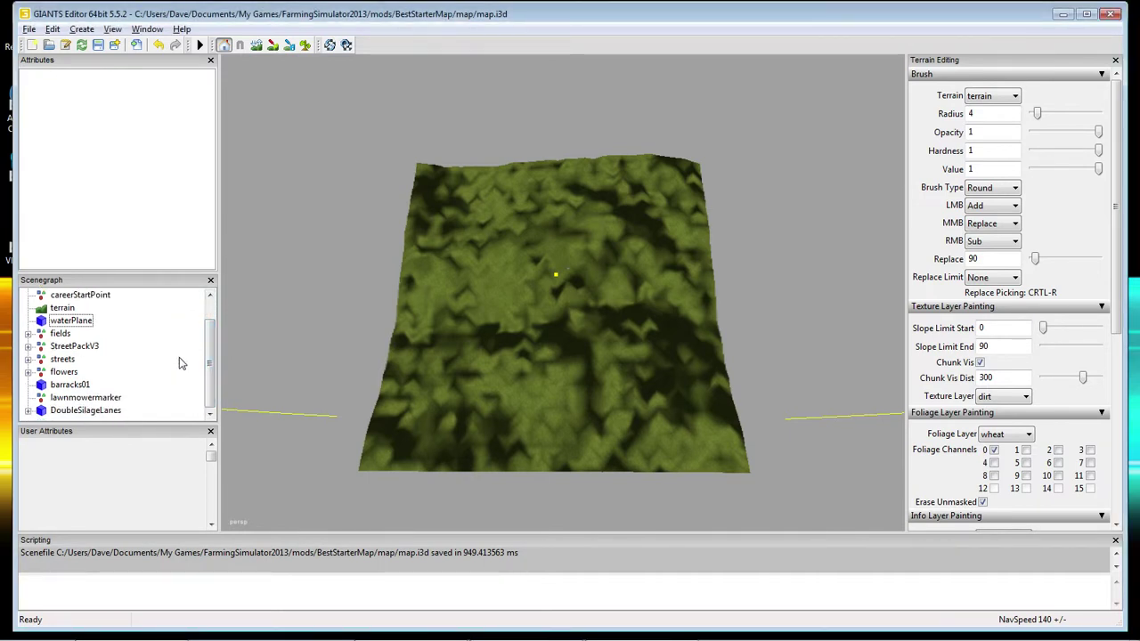
Import worldBounds1x.i3d from BestStarterMap/map/models/Custom Models/worldBounds into the scene.
click(29, 30)
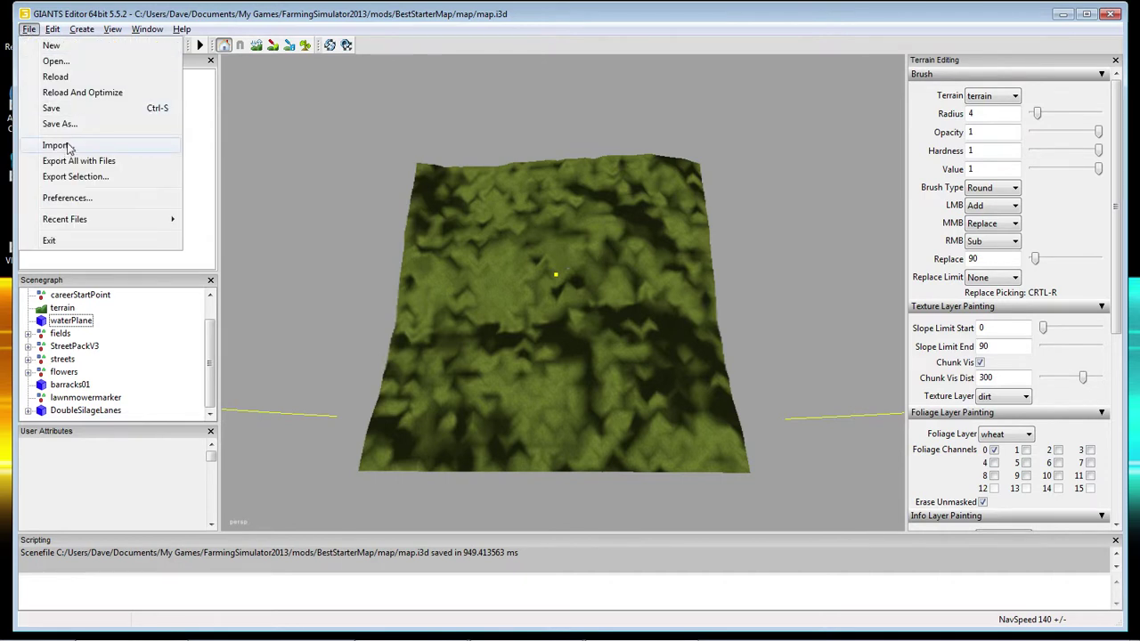
click(71, 148)
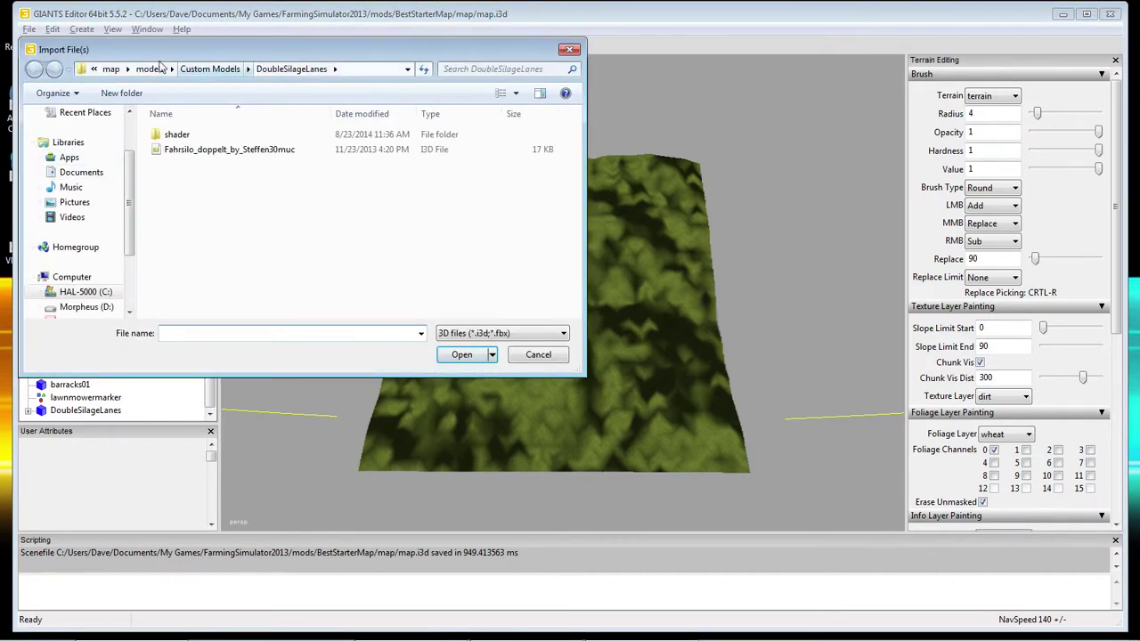
click(107, 70)
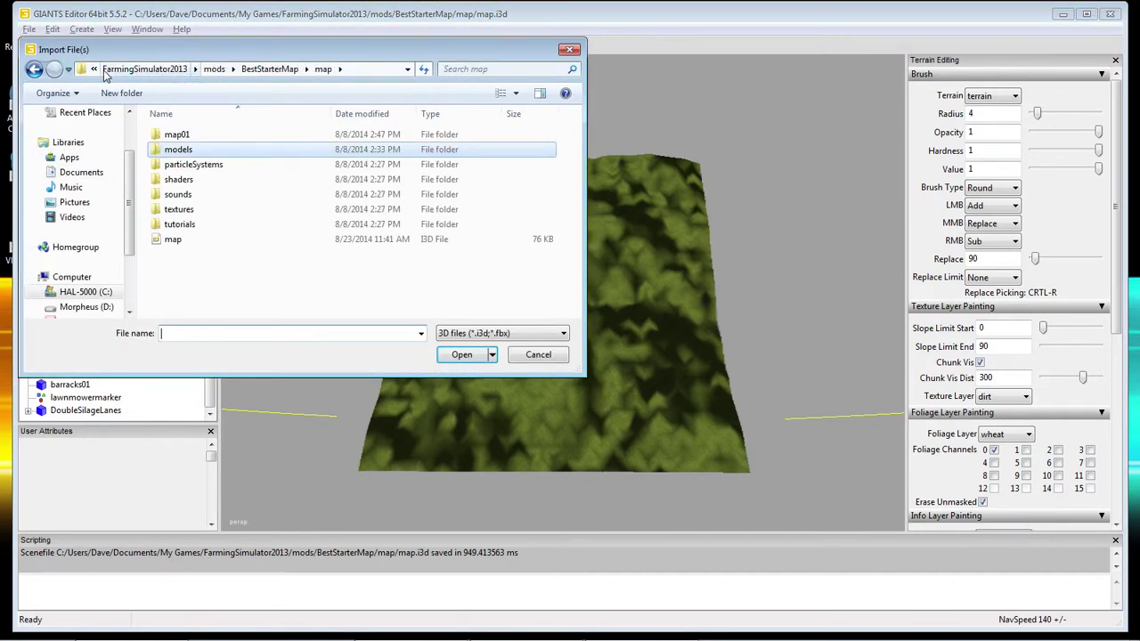
click(214, 70)
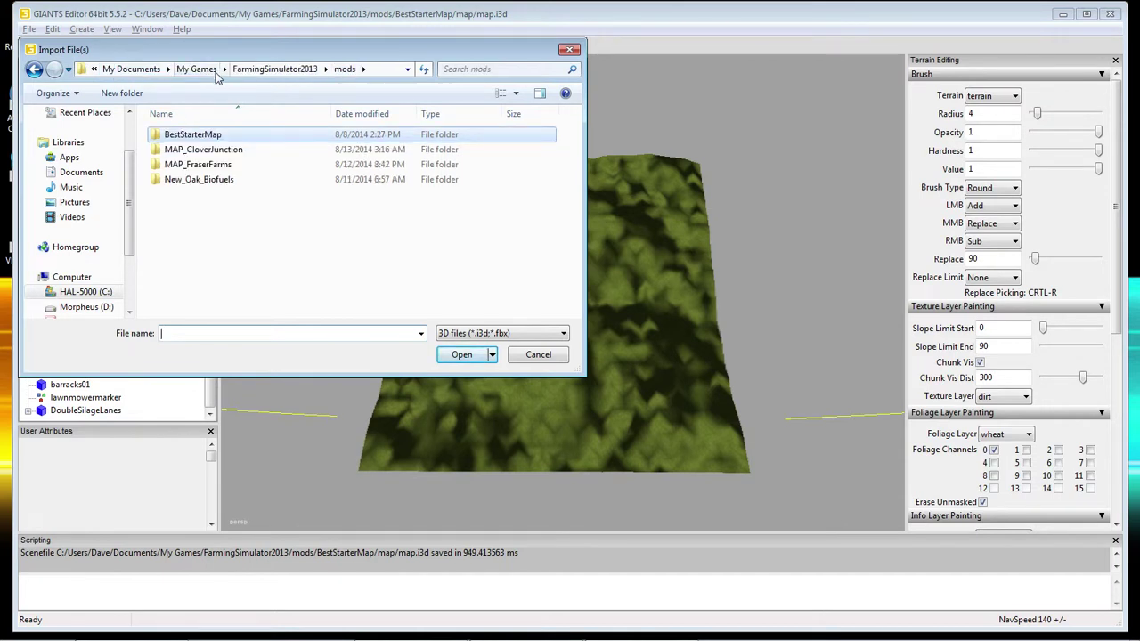
double_click(189, 137)
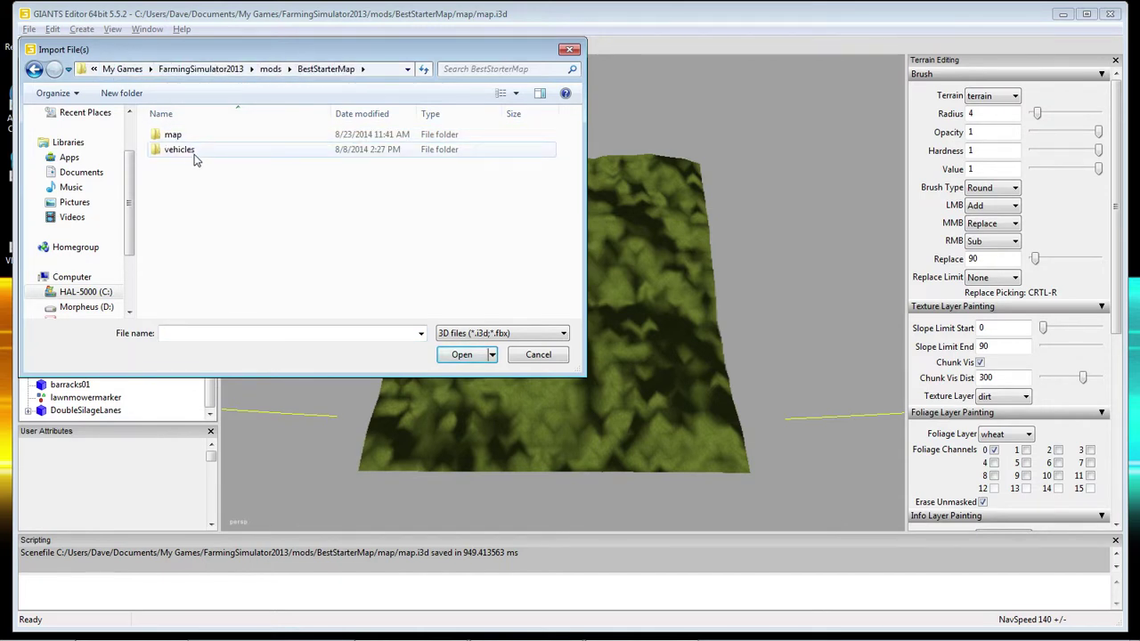
double_click(179, 139)
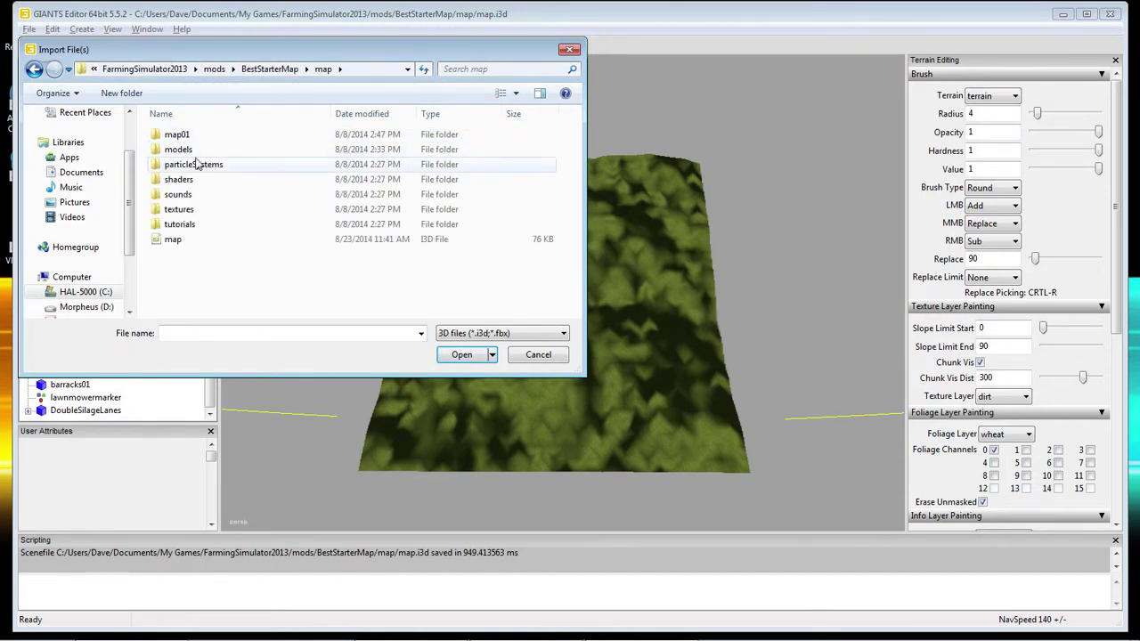
double_click(183, 148)
double_click(214, 151)
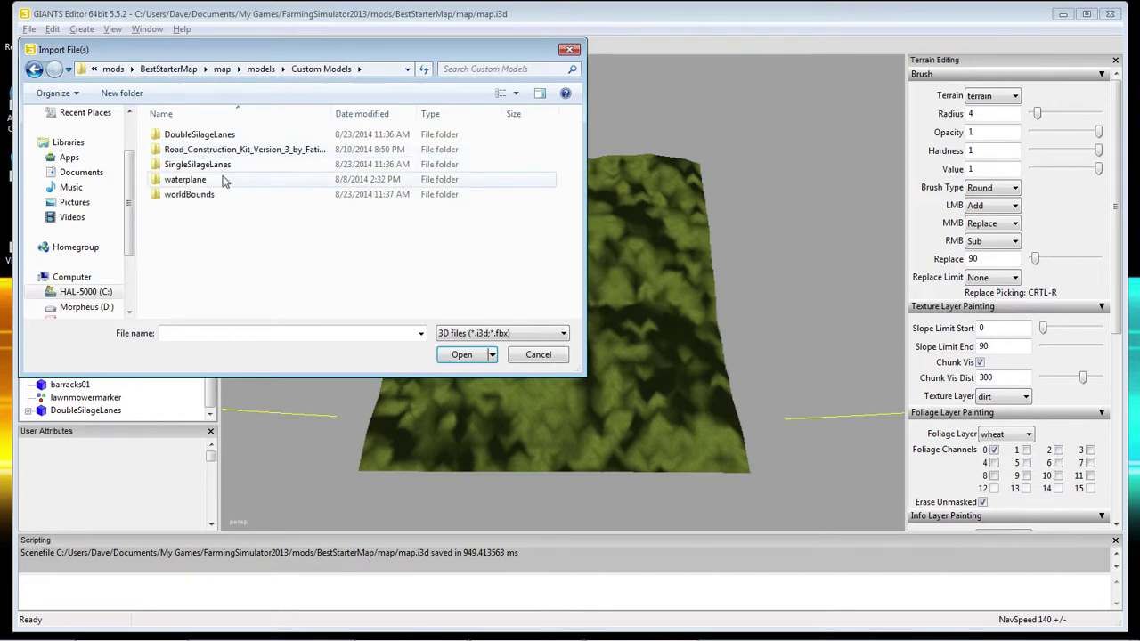
double_click(197, 201)
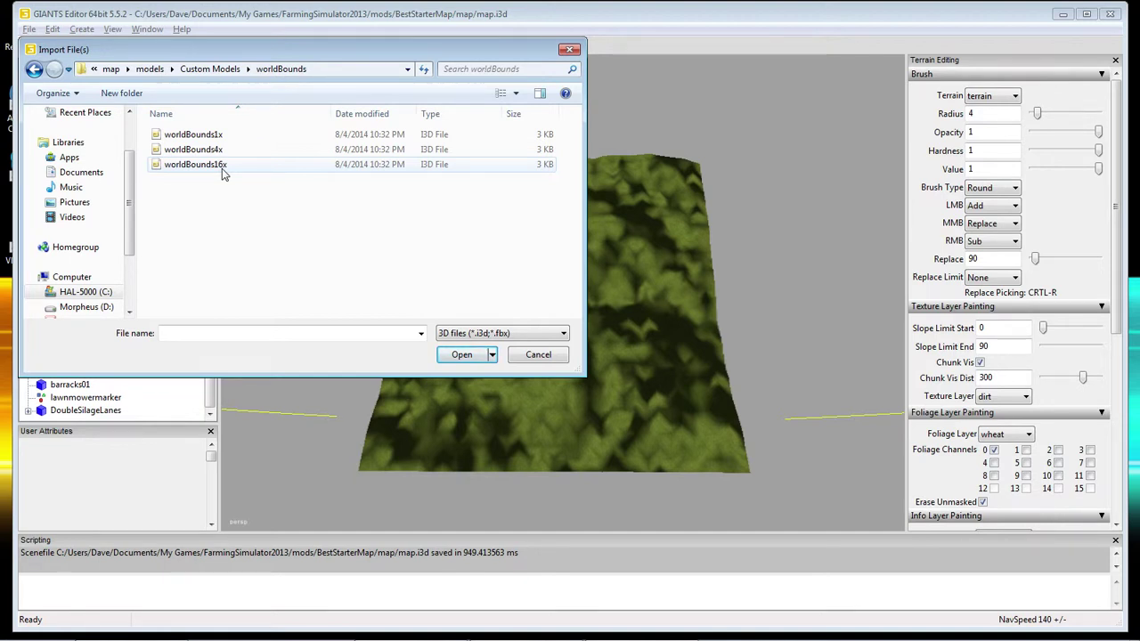
click(206, 136)
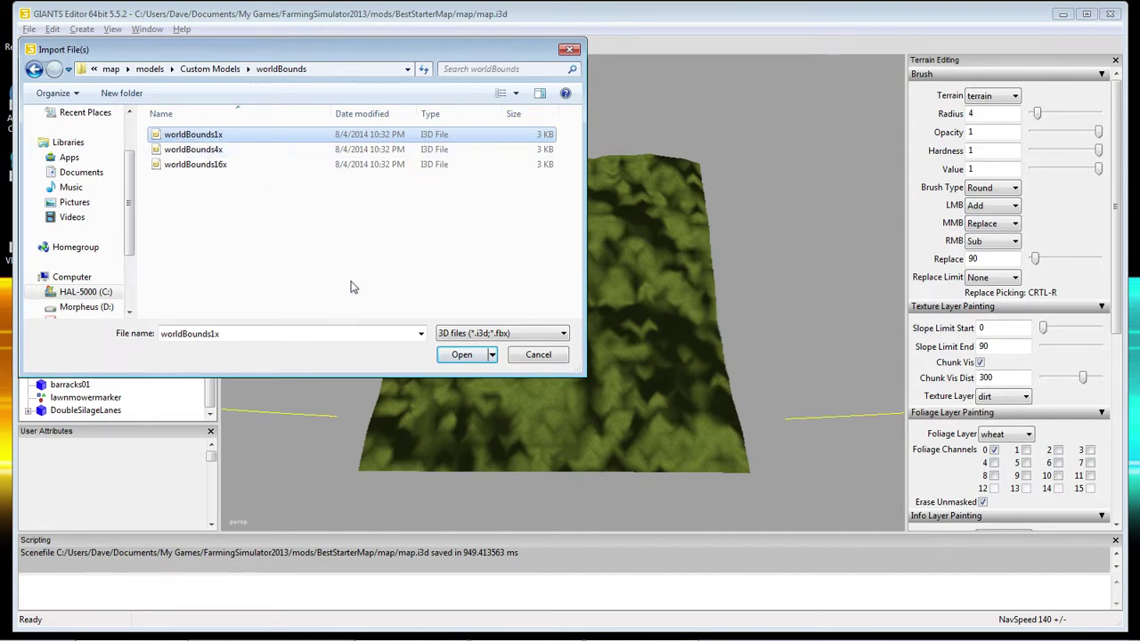
click(466, 357)
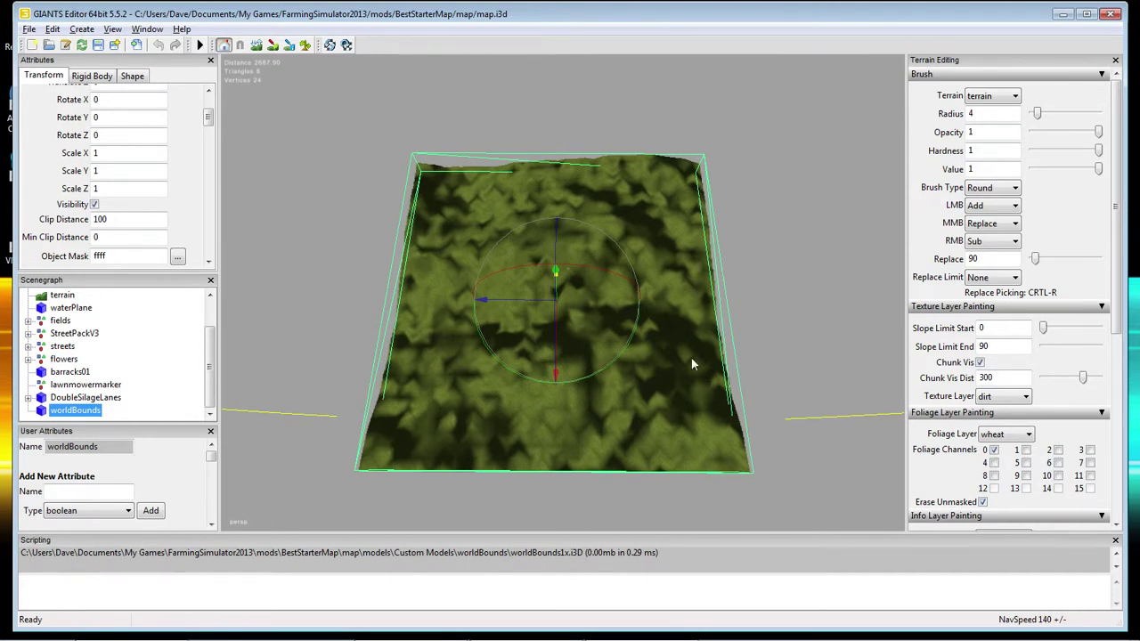
right_drag(542, 416, 659, 346)
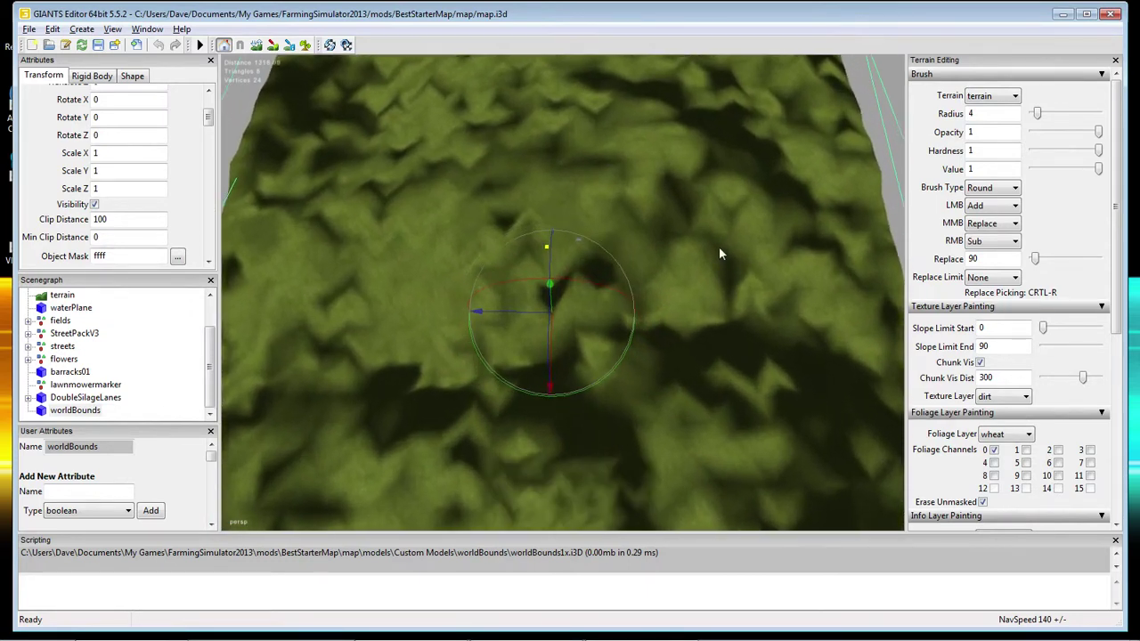
middle_drag(720, 254, 845, 266)
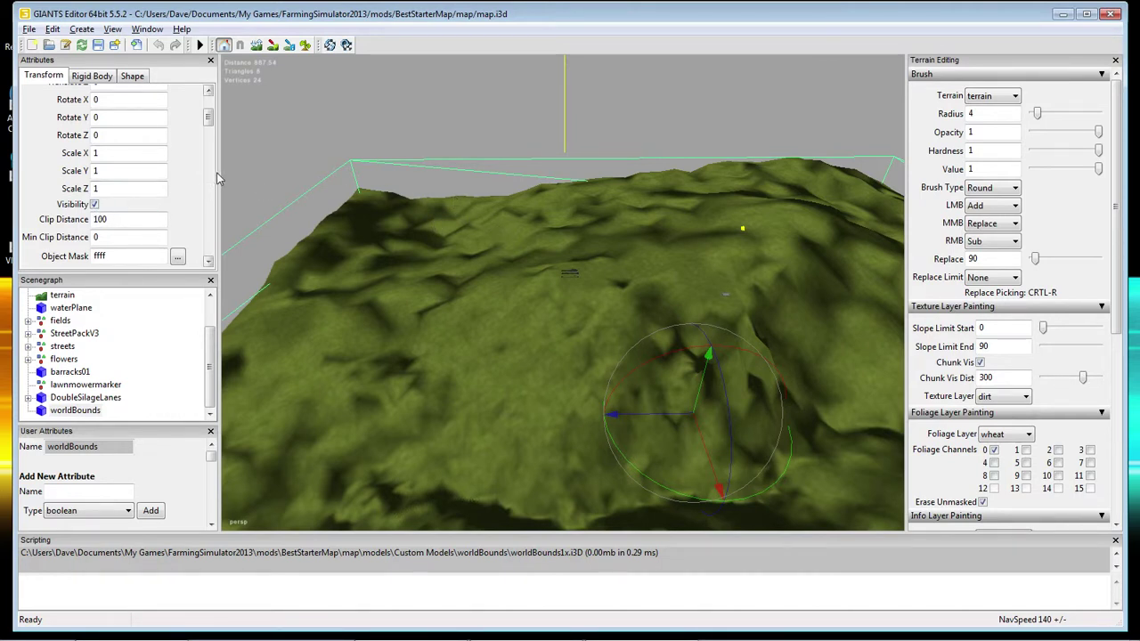
click(86, 411)
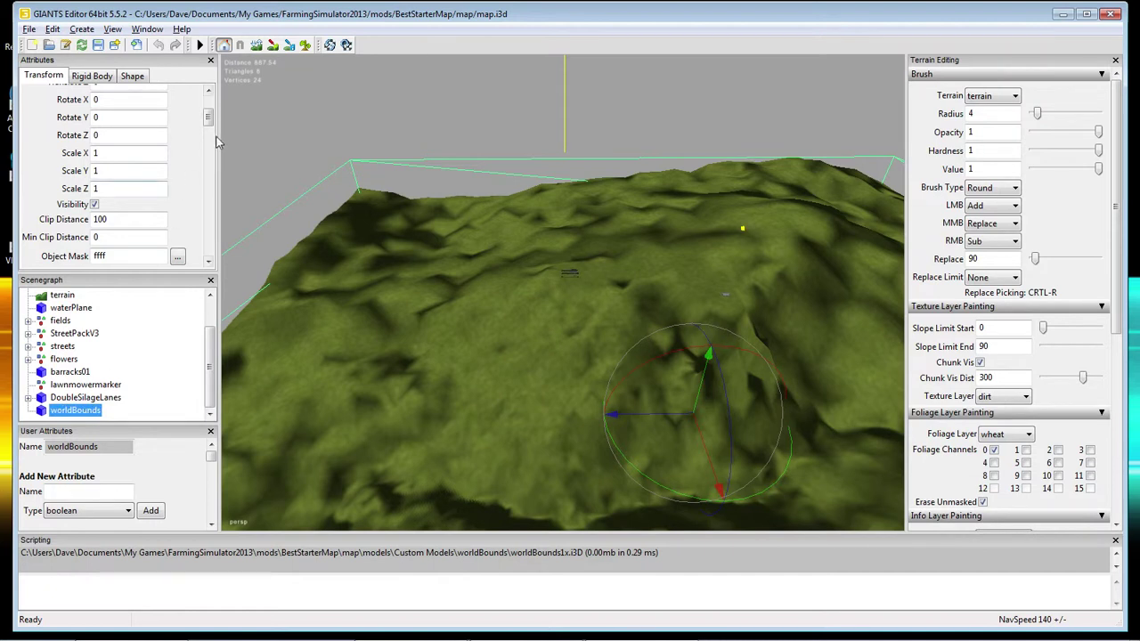
scroll(214, 120, up, 3)
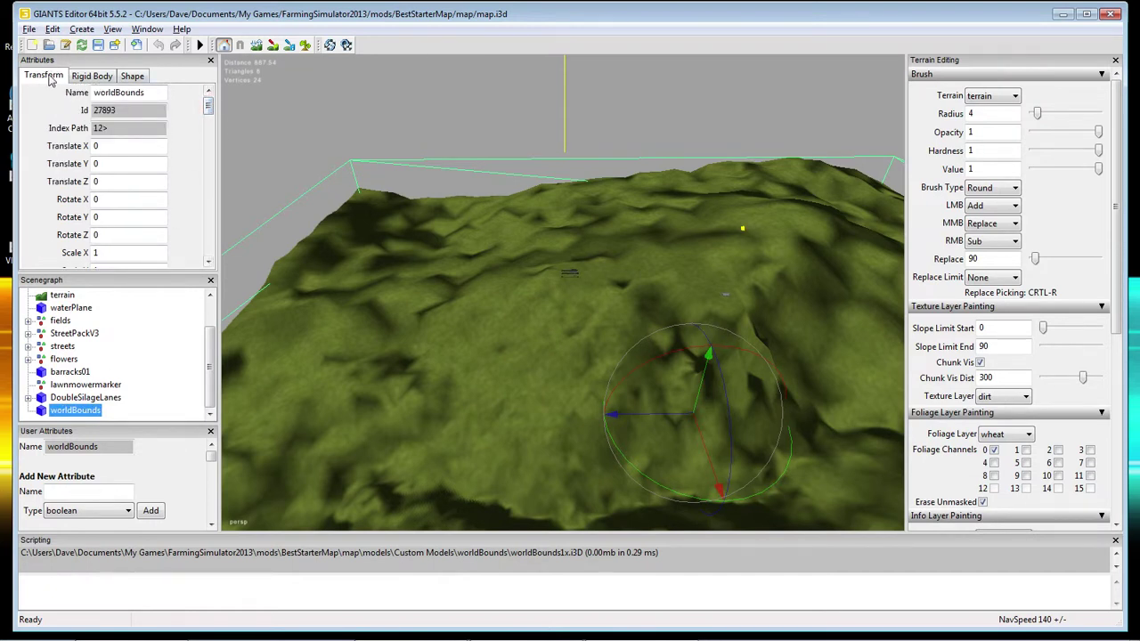
drag(209, 108, 208, 123)
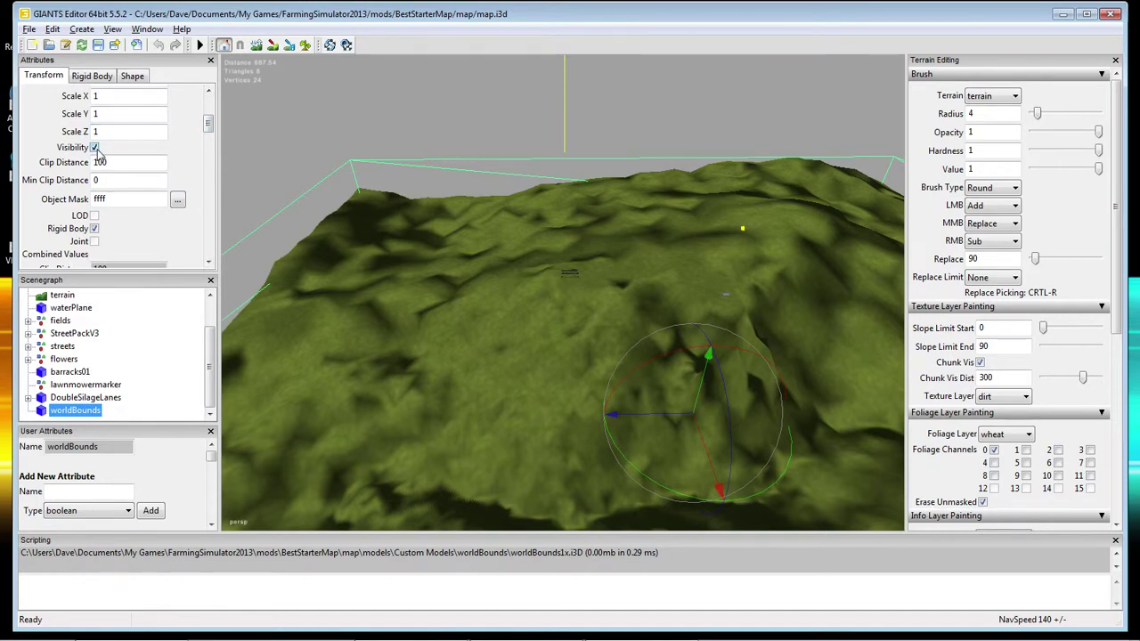
click(94, 148)
click(94, 147)
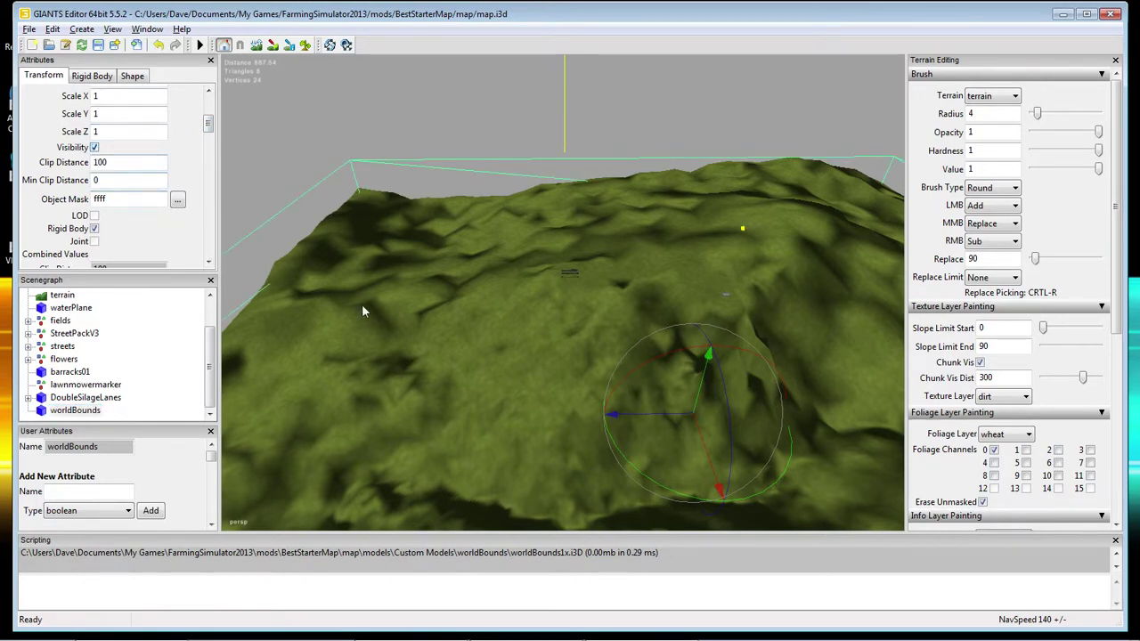
middle_drag(476, 373, 374, 374)
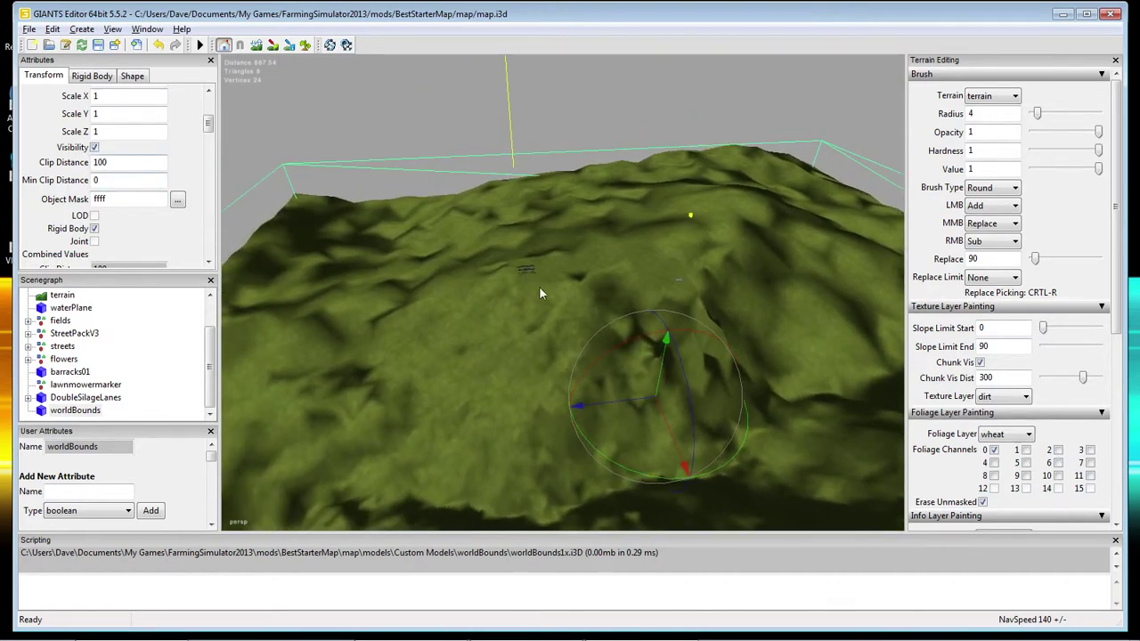
middle_drag(545, 294, 636, 241)
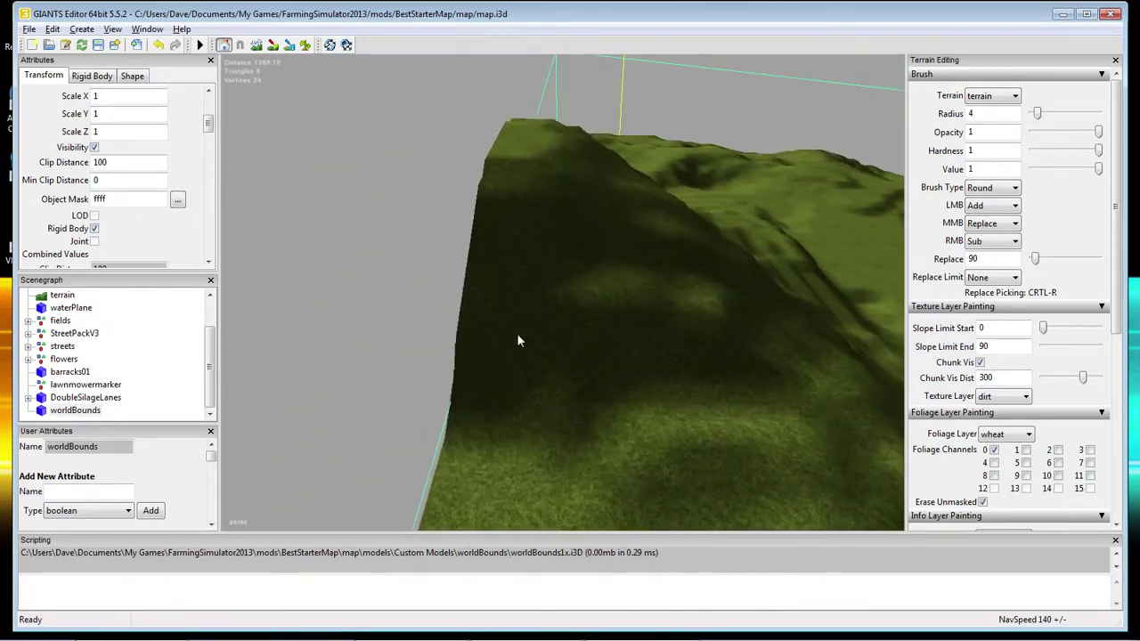
middle_drag(505, 302, 583, 382)
drag(583, 388, 583, 389)
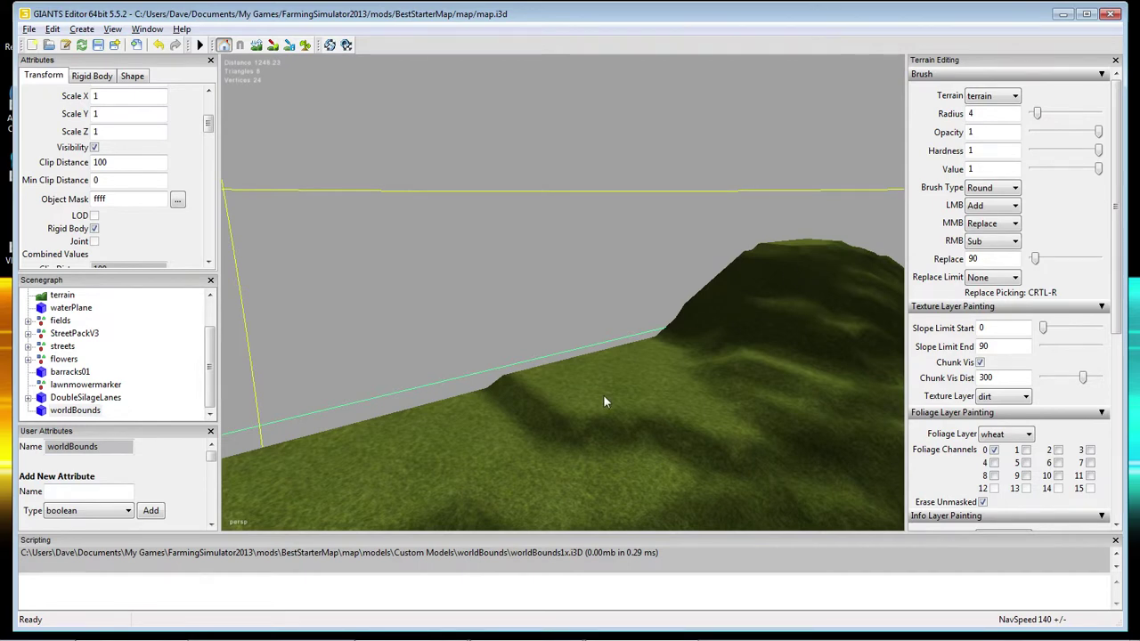
middle_drag(611, 411, 660, 439)
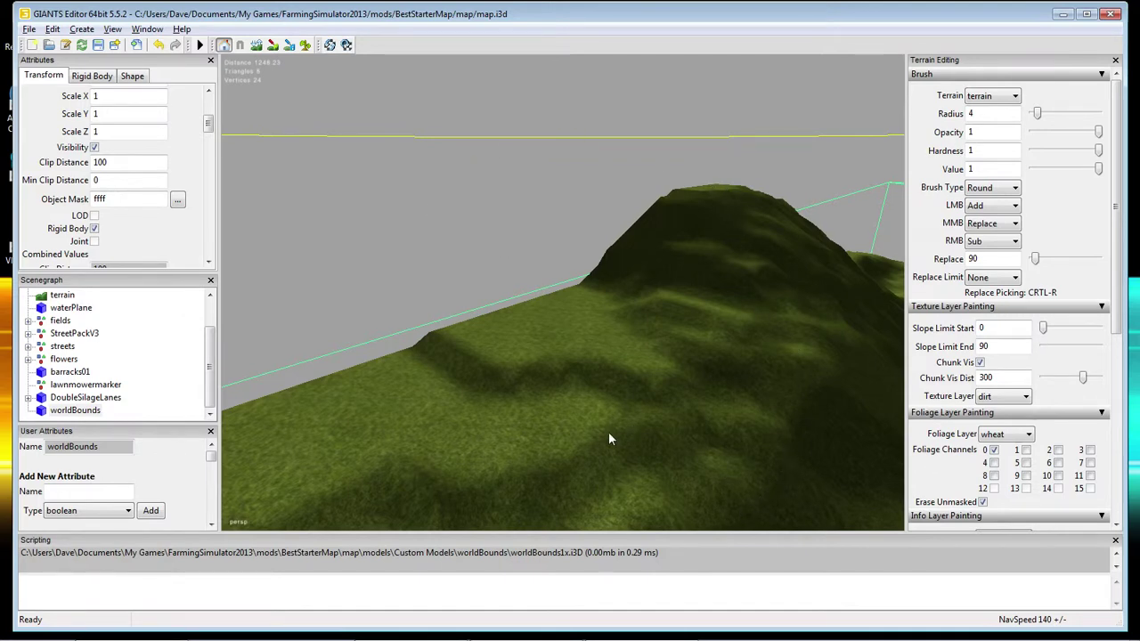
middle_drag(601, 432, 1080, 432)
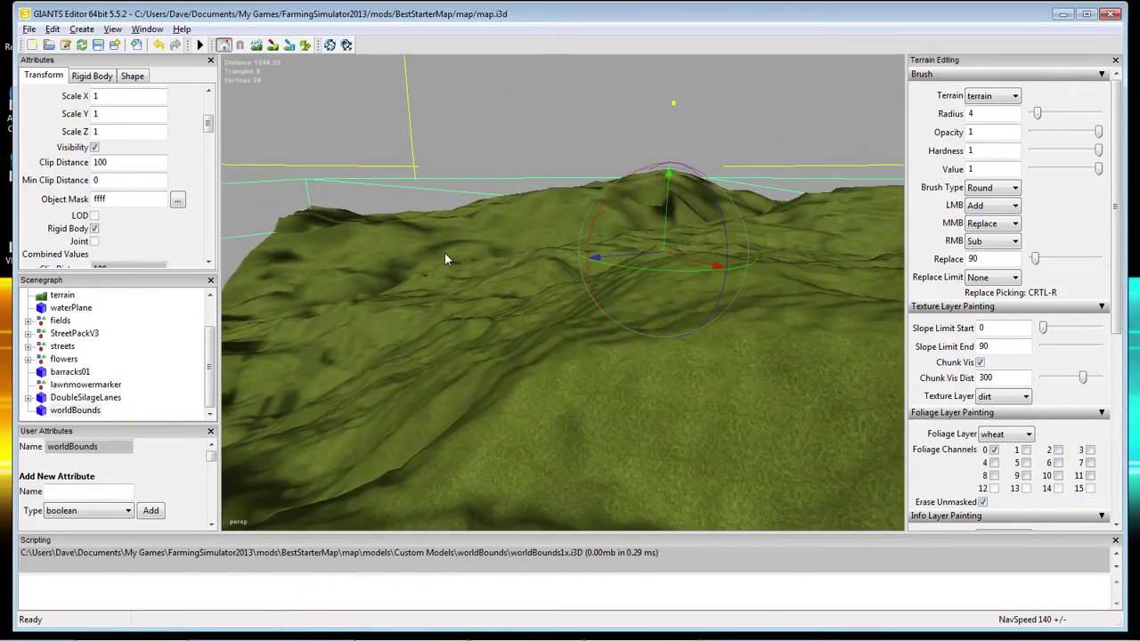
middle_drag(443, 253, 732, 8)
mouse_move(574, 396)
middle_down()
mouse_move(704, 122)
mouse_move(605, 297)
mouse_move(620, 268)
mouse_move(570, 528)
mouse_move(705, 240)
mouse_move(636, 461)
mouse_move(593, 390)
mouse_move(697, 384)
mouse_move(534, 342)
mouse_move(357, 382)
mouse_move(631, 442)
mouse_move(678, 430)
mouse_move(651, 433)
middle_up()
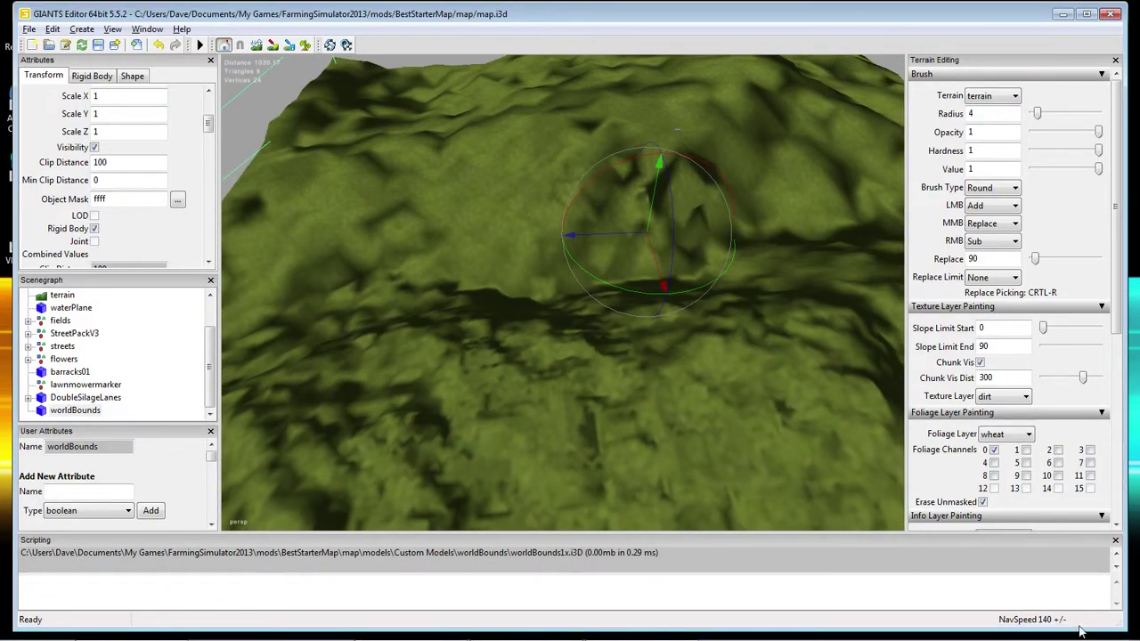
mouse_move(782, 513)
middle_down()
mouse_move(656, 377)
mouse_move(703, 183)
mouse_move(649, 603)
mouse_move(695, 331)
mouse_move(579, 351)
mouse_move(565, 387)
mouse_move(629, 326)
mouse_move(611, 339)
mouse_move(680, 152)
mouse_move(586, 481)
mouse_move(715, 56)
middle_up()
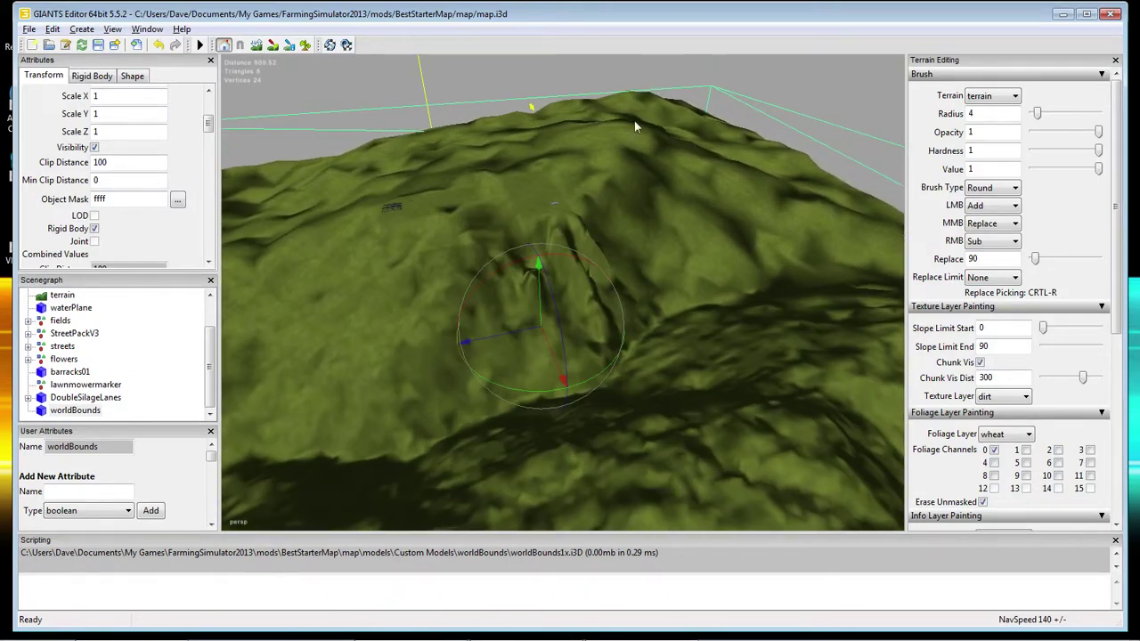
mouse_move(623, 160)
middle_down()
mouse_move(556, 465)
mouse_move(616, 272)
mouse_move(603, 312)
mouse_move(365, 296)
mouse_move(433, 318)
mouse_move(437, 298)
mouse_move(538, 316)
mouse_move(470, 320)
mouse_move(482, 403)
mouse_move(608, 333)
mouse_move(597, 407)
mouse_move(656, 311)
mouse_move(653, 331)
mouse_move(713, 323)
mouse_move(609, 356)
mouse_move(549, 349)
middle_up()
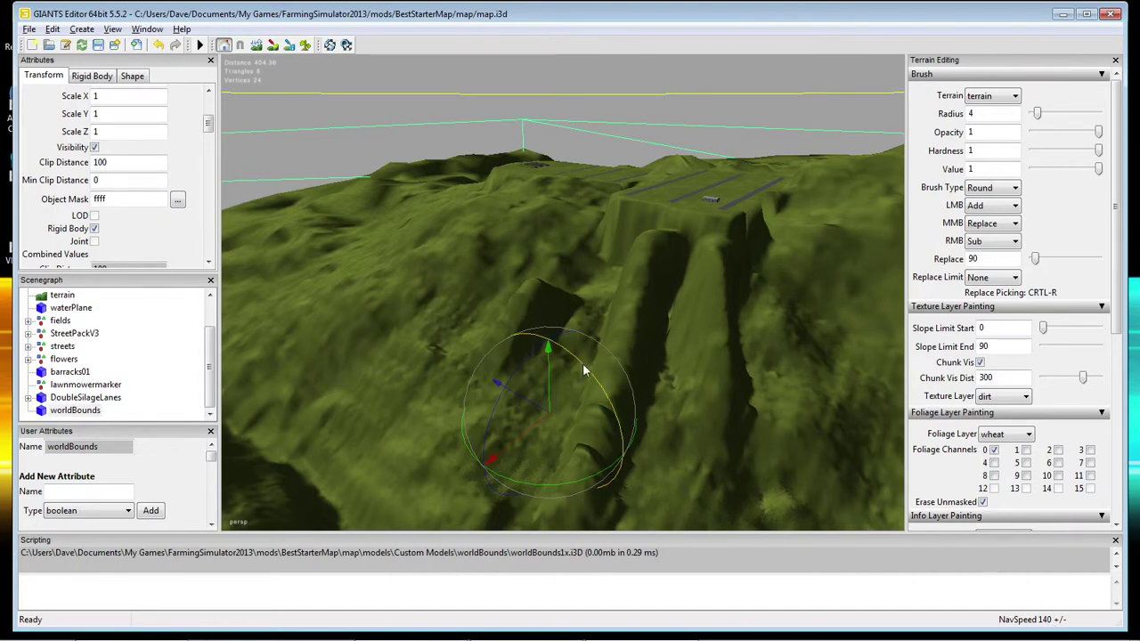
right_drag(641, 403, 396, 418)
Raise the worldBounds box to Translate Y 90 above the terrain.
right_drag(637, 451, 598, 390)
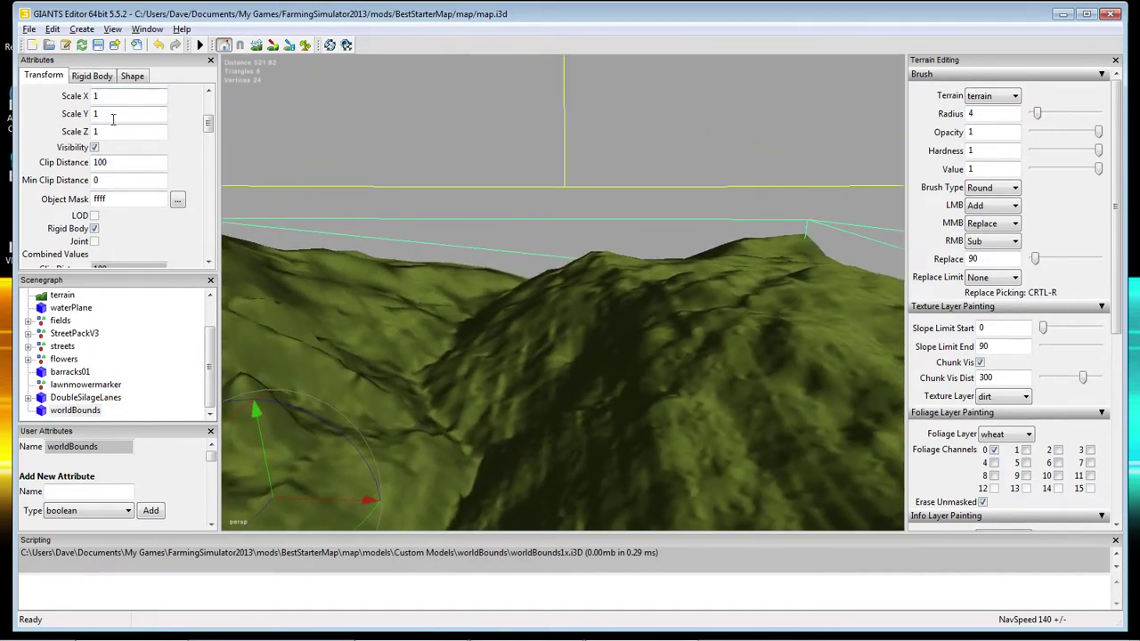
drag(207, 124, 217, 107)
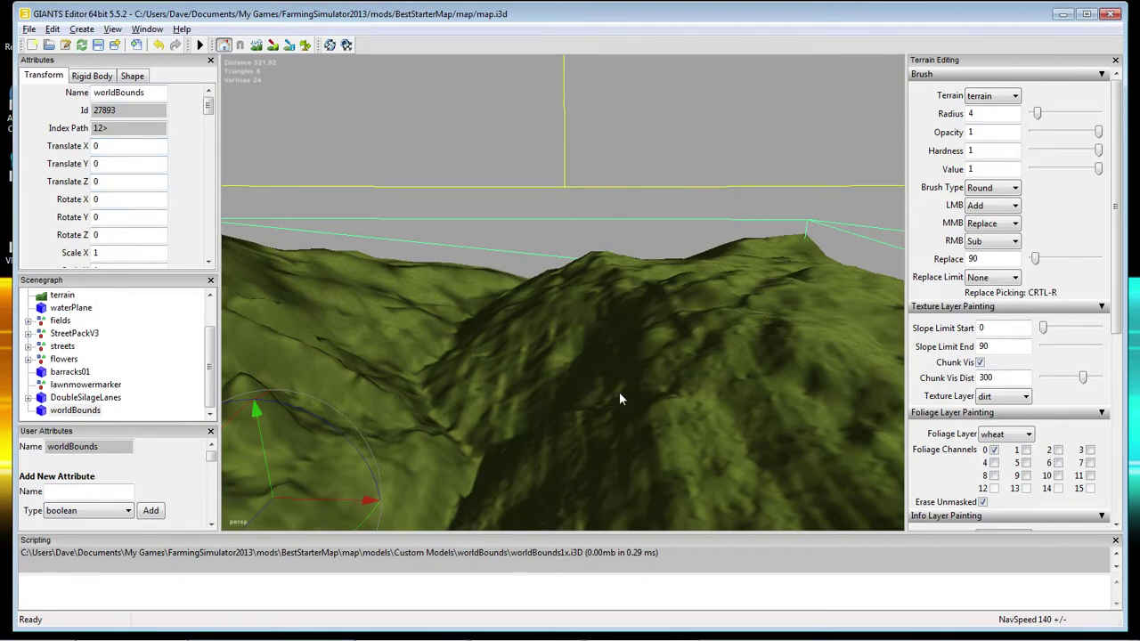
right_drag(618, 395, 512, 416)
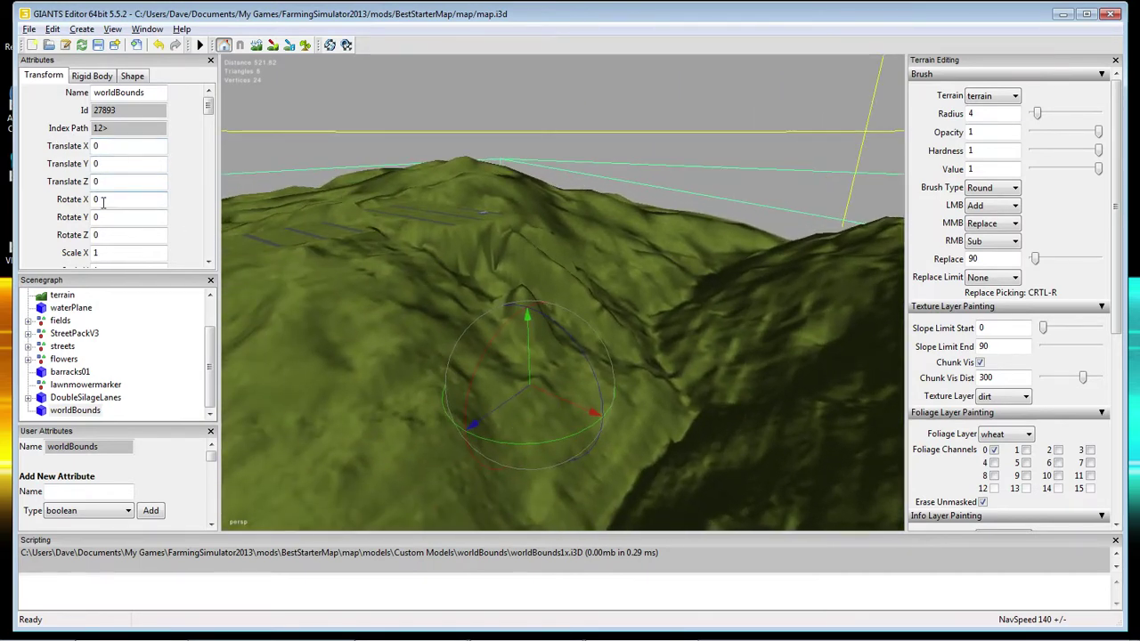
right_drag(419, 405, 438, 368)
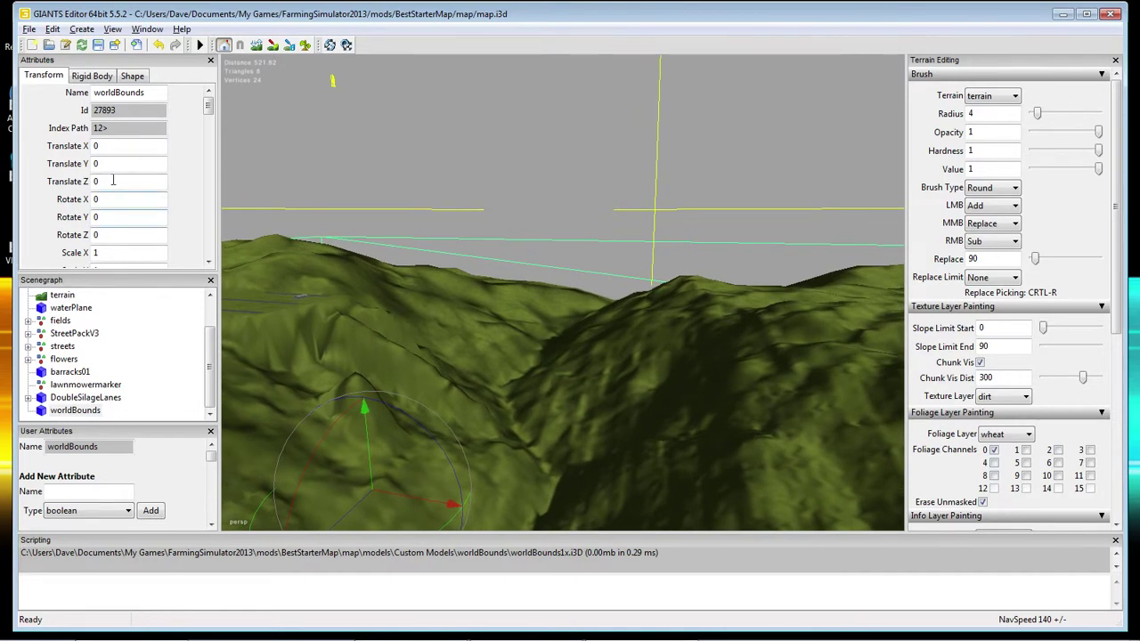
drag(103, 164, 86, 164)
text(90)
click(122, 199)
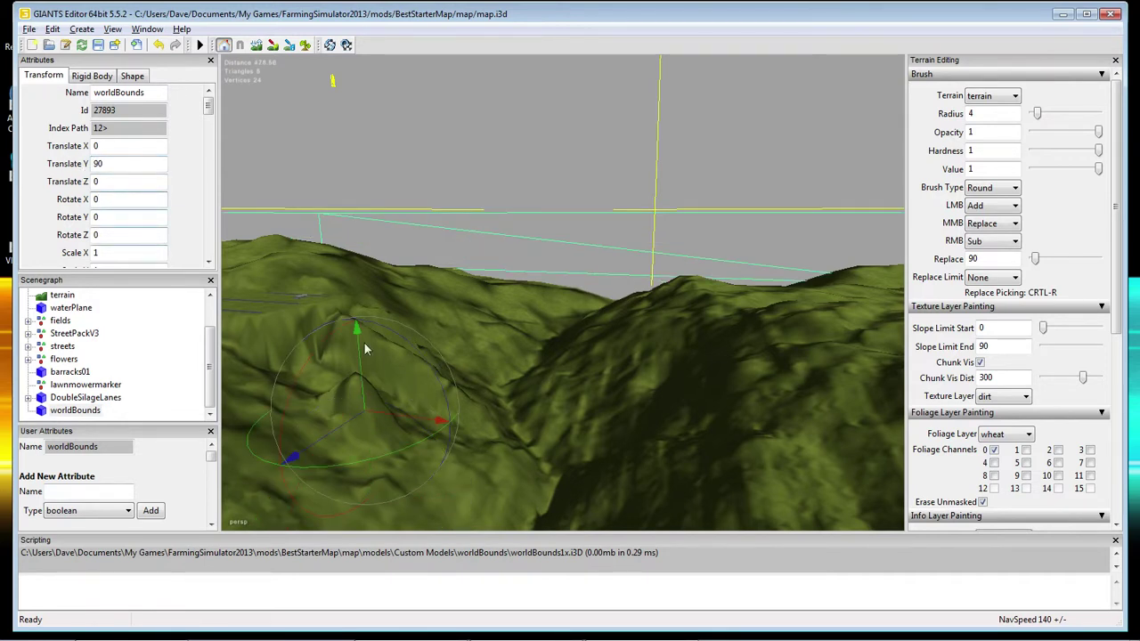
right_drag(589, 456, 684, 370)
right_drag(436, 247, 543, 382)
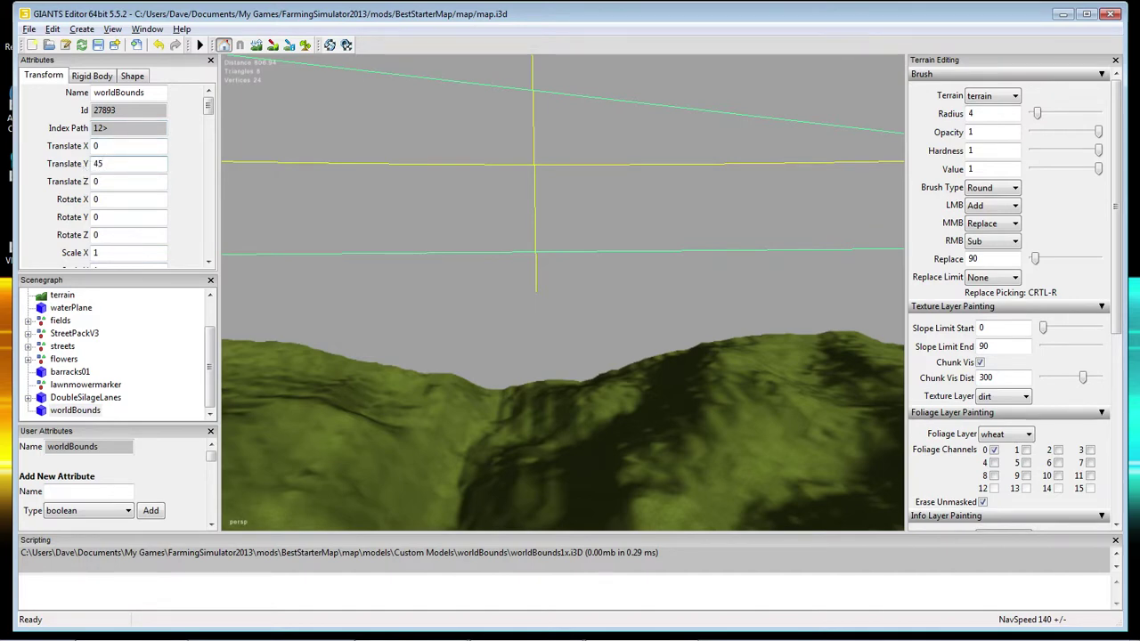
Change the worldBounds Translate Y from 45 to 90 so the box clears the hills.
click(142, 183)
right_drag(320, 321, 679, 355)
right_drag(523, 457, 485, 454)
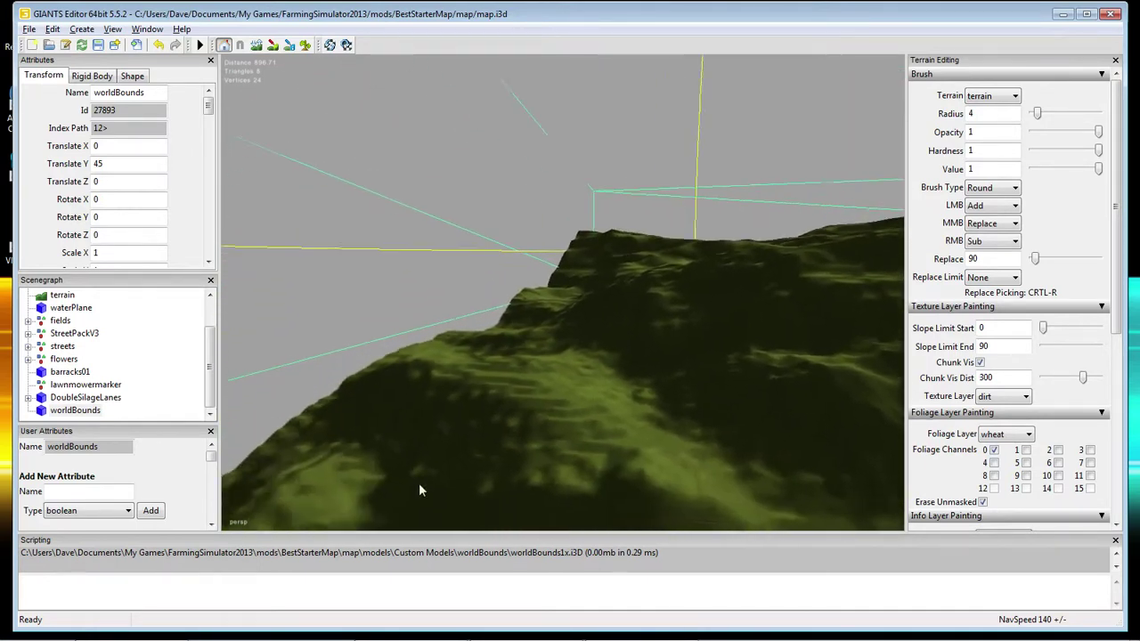
right_drag(395, 483, 339, 484)
drag(108, 164, 75, 166)
text(90)
key(Return)
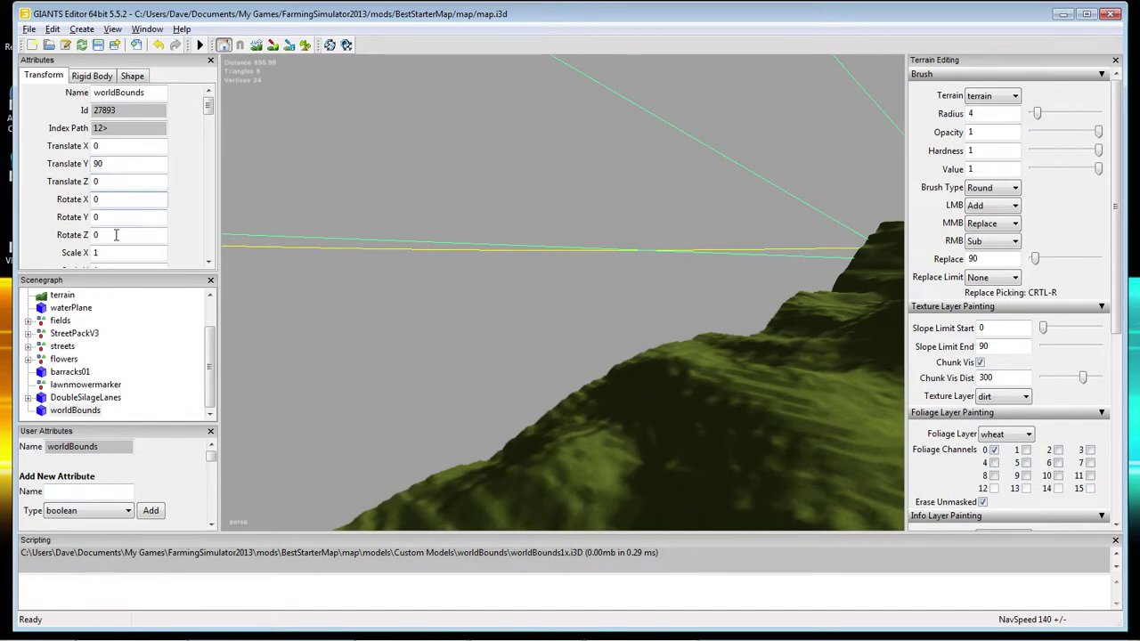
right_drag(508, 406, 238, 370)
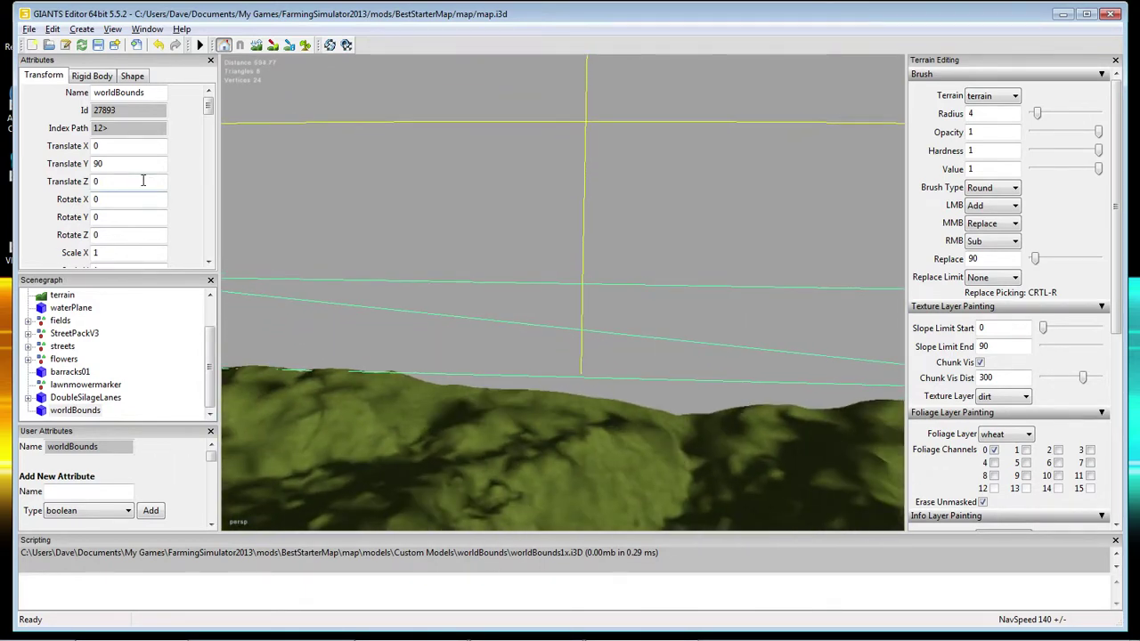
scroll(207, 114, down, 2)
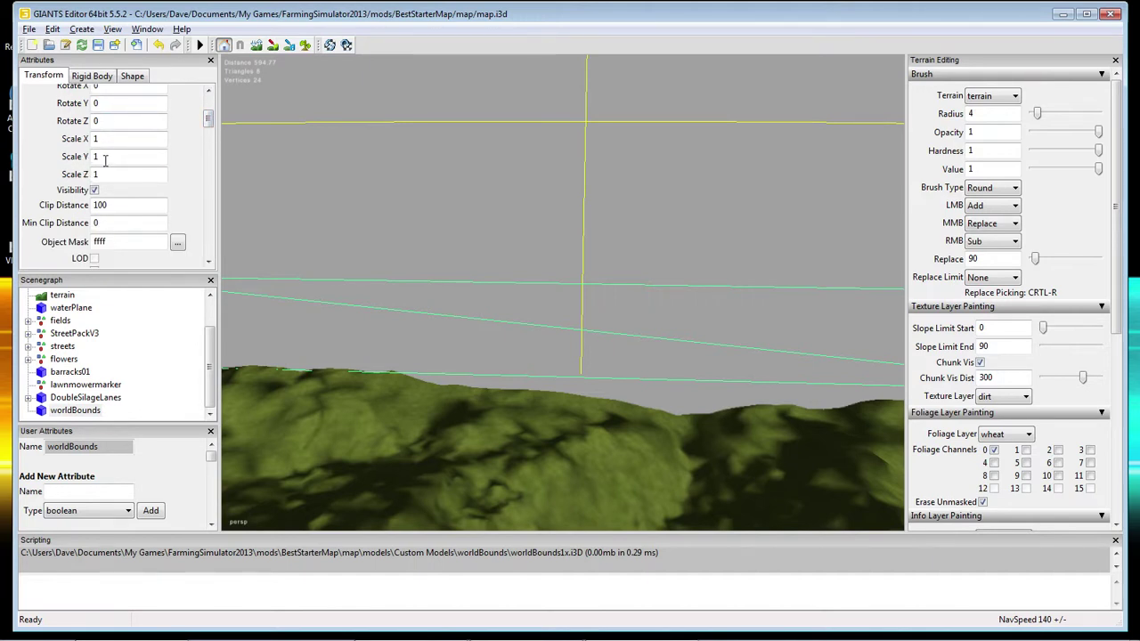
Set the worldBounds Scale Y to 2 to make the box taller.
click(101, 157)
drag(100, 157, 93, 161)
text(2)
key(Return)
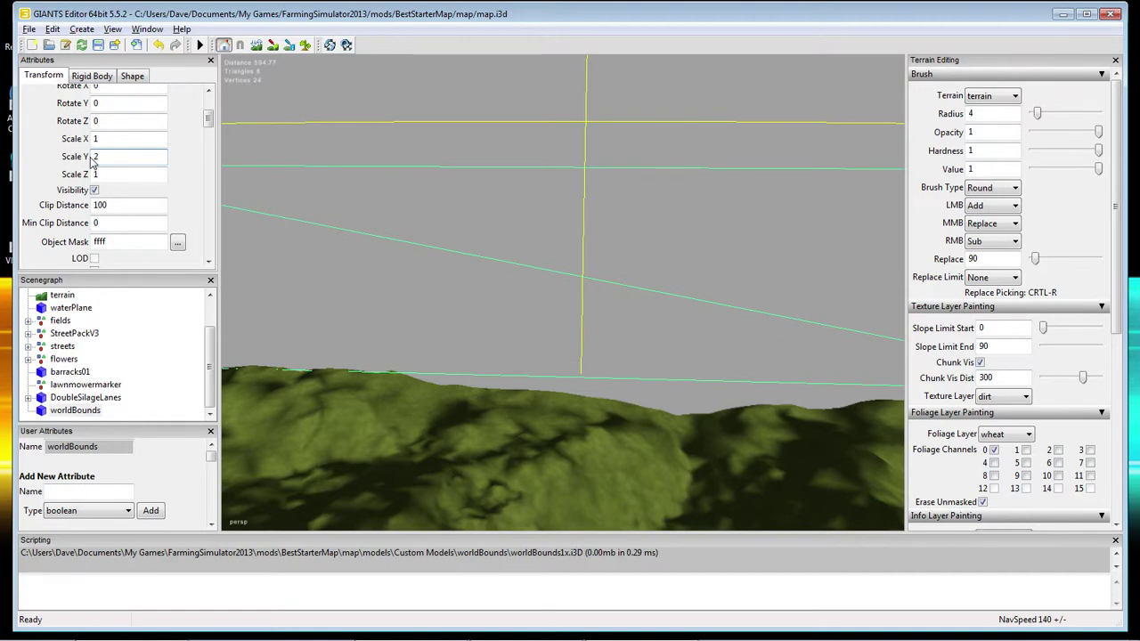
middle_drag(546, 435, 556, 383)
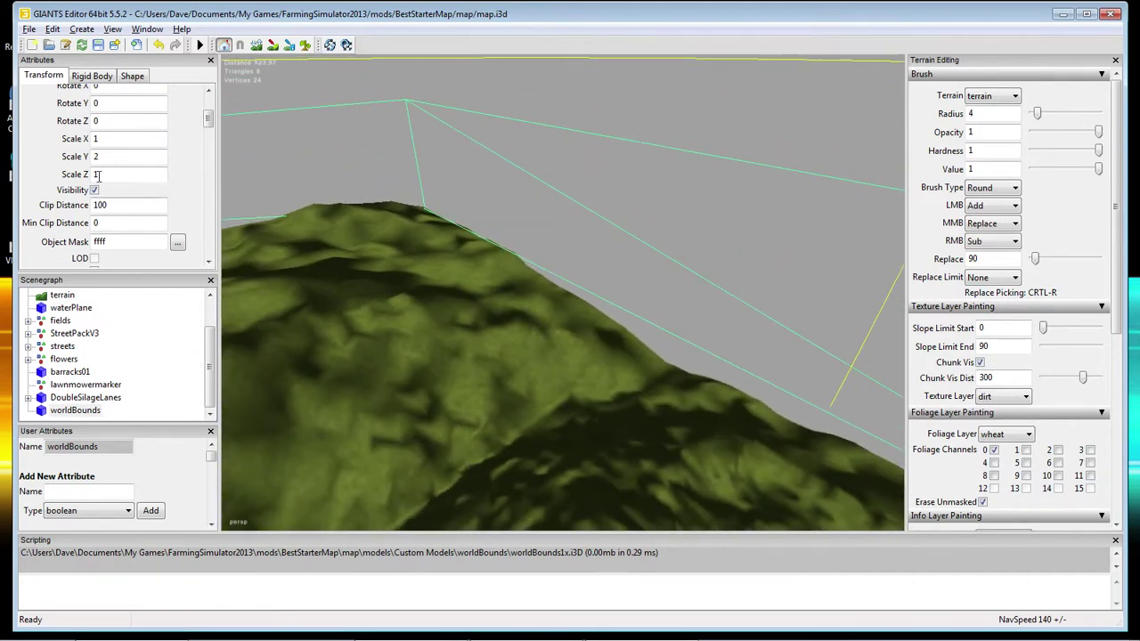
Lower the worldBounds Translate Y from 90 to 45, then to 0.
scroll(125, 152, up, 3)
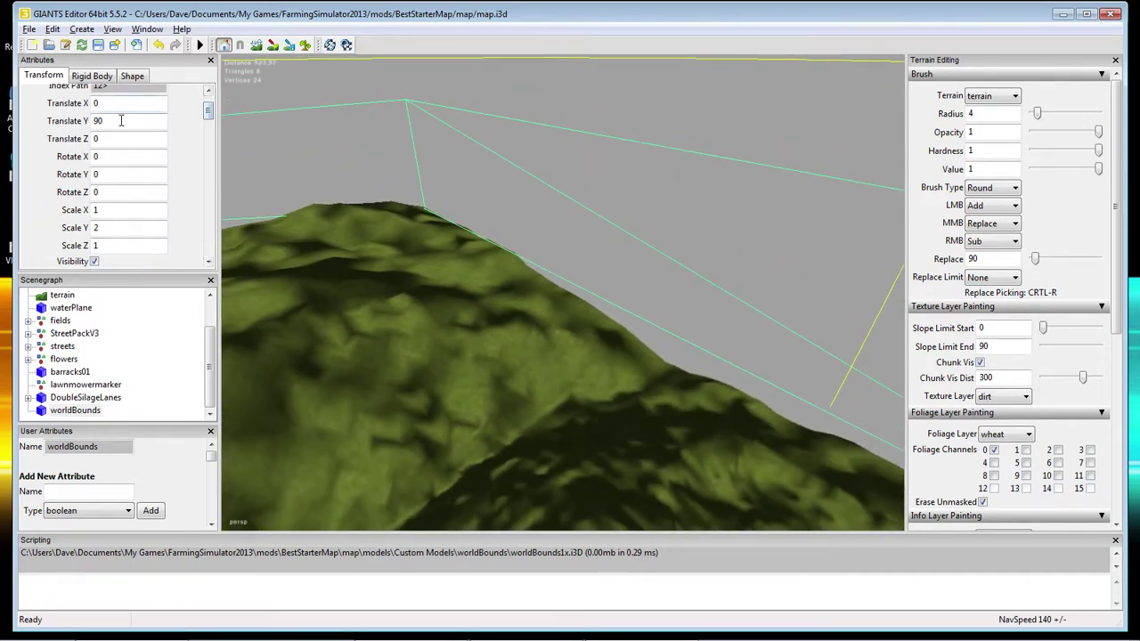
double_click(120, 120)
text(45)
key(Return)
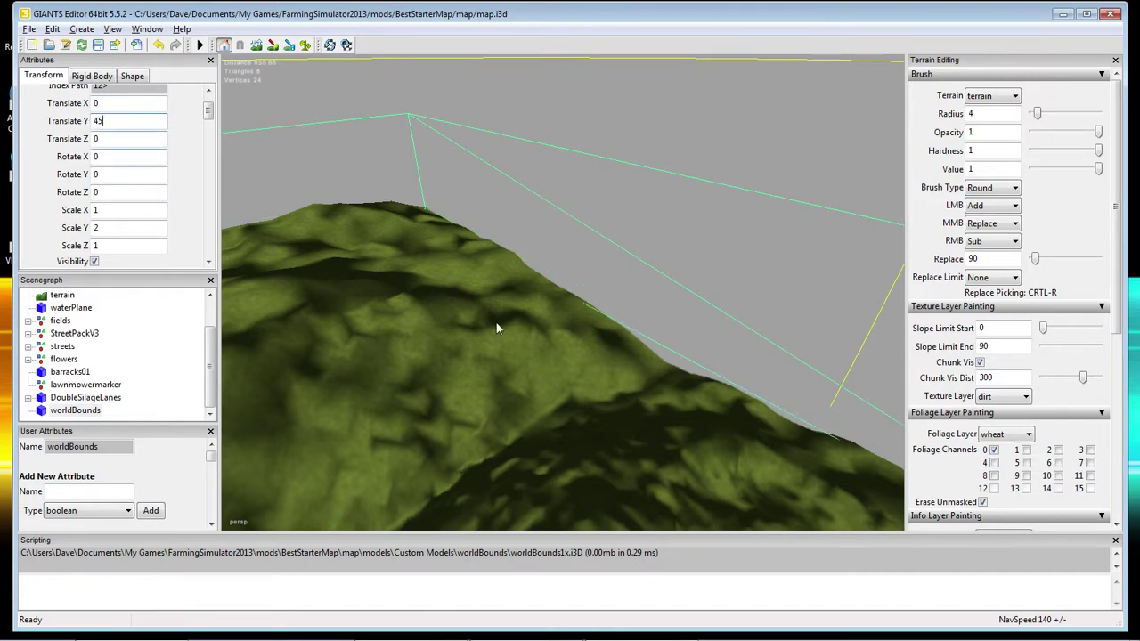
middle_drag(548, 357, 712, 391)
double_click(109, 121)
text(0)
key(Return)
middle_drag(392, 277, 51, 218)
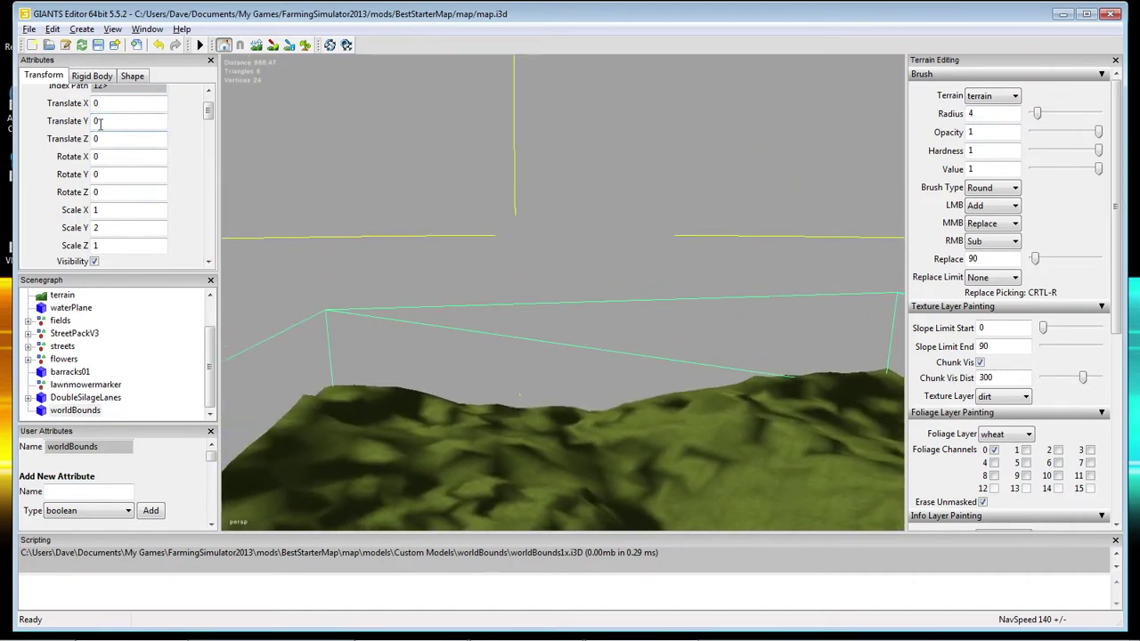
middle_drag(491, 428, 136, 209)
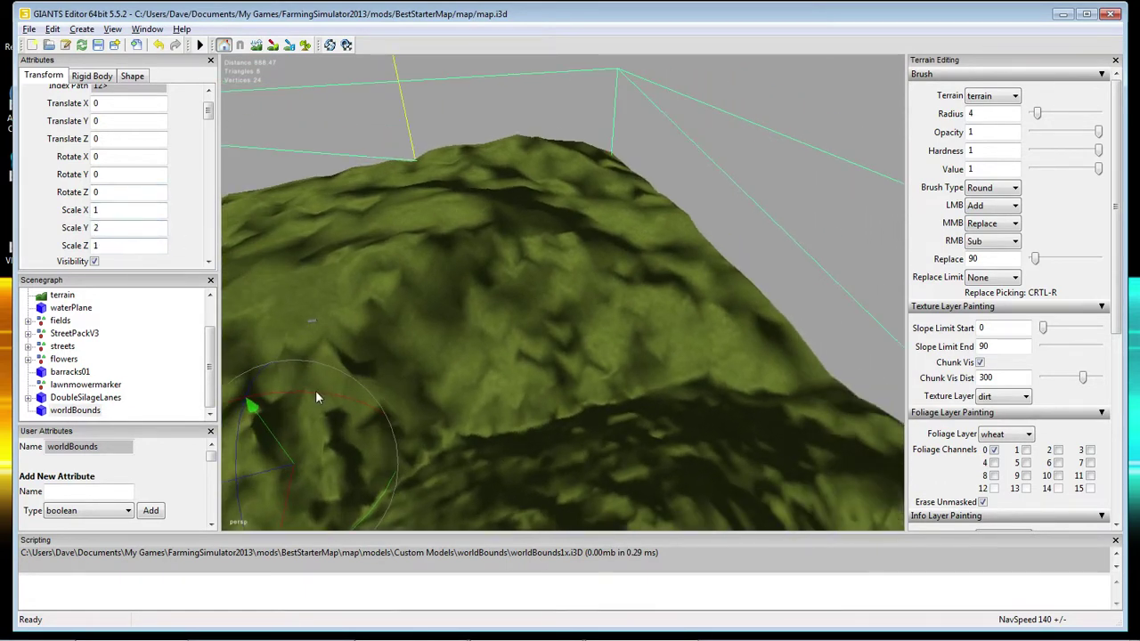
middle_drag(316, 397, 65, 296)
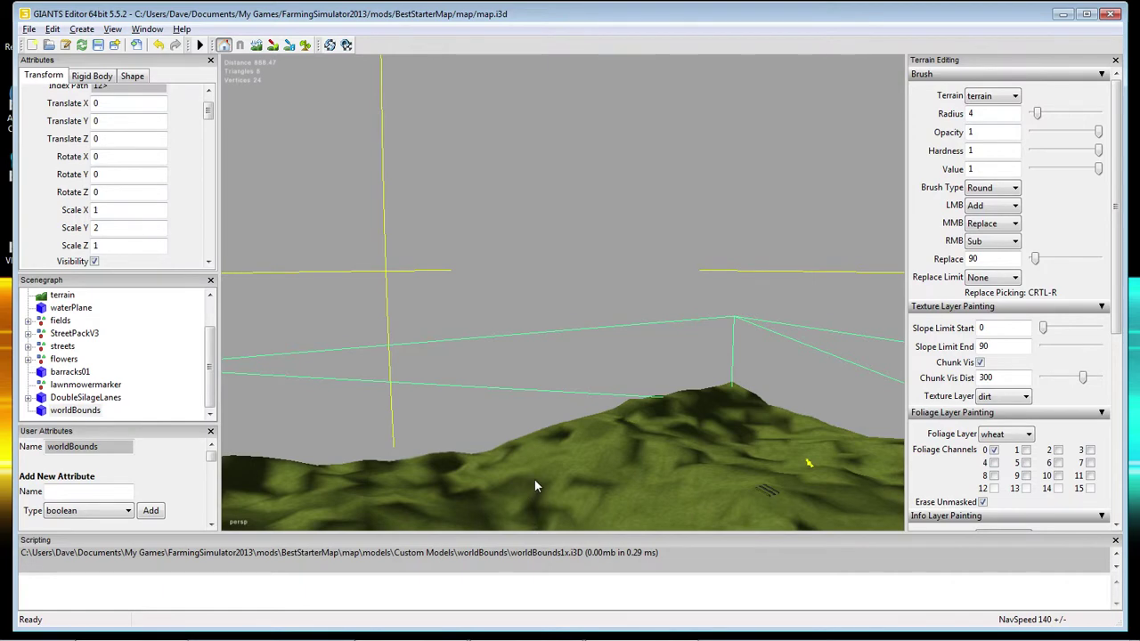
middle_drag(534, 479, 767, 533)
middle_drag(660, 296, 604, 301)
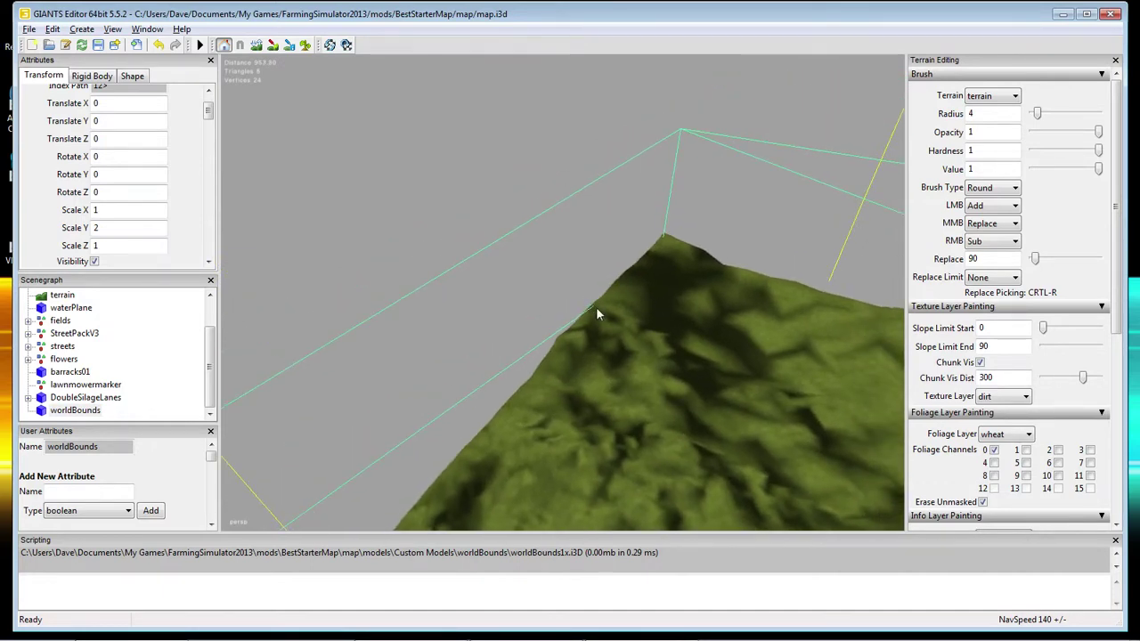
middle_drag(640, 360, 801, 457)
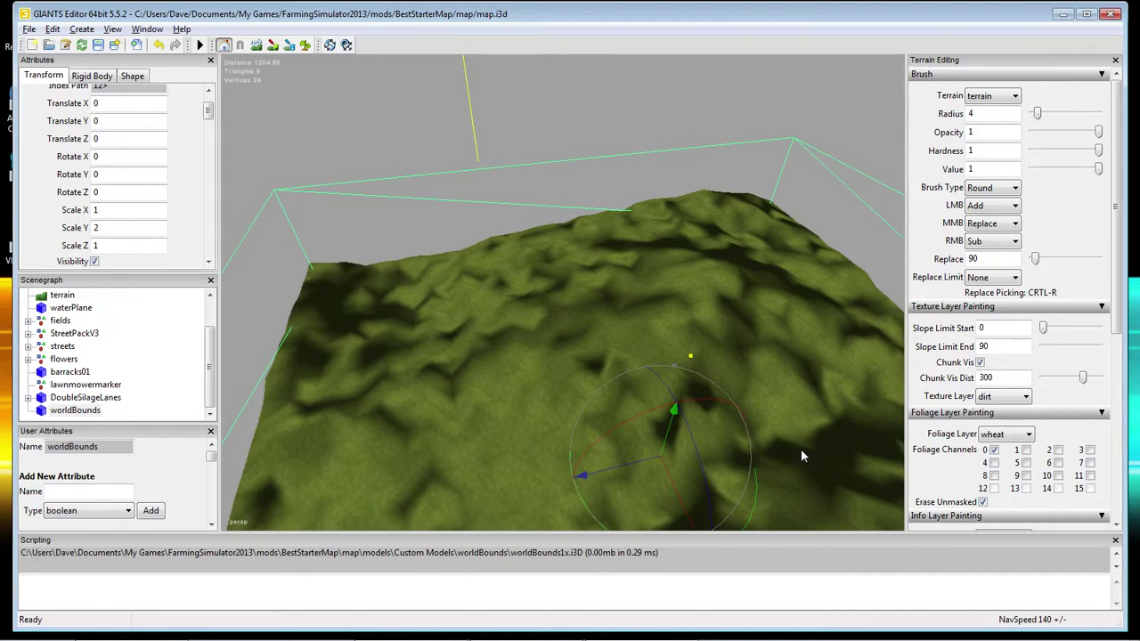
Set worldBounds Scale X and Scale Z to 0.5, keeping Scale Y at 2.
double_click(100, 210)
text(.5)
key(Tab)
key(Tab)
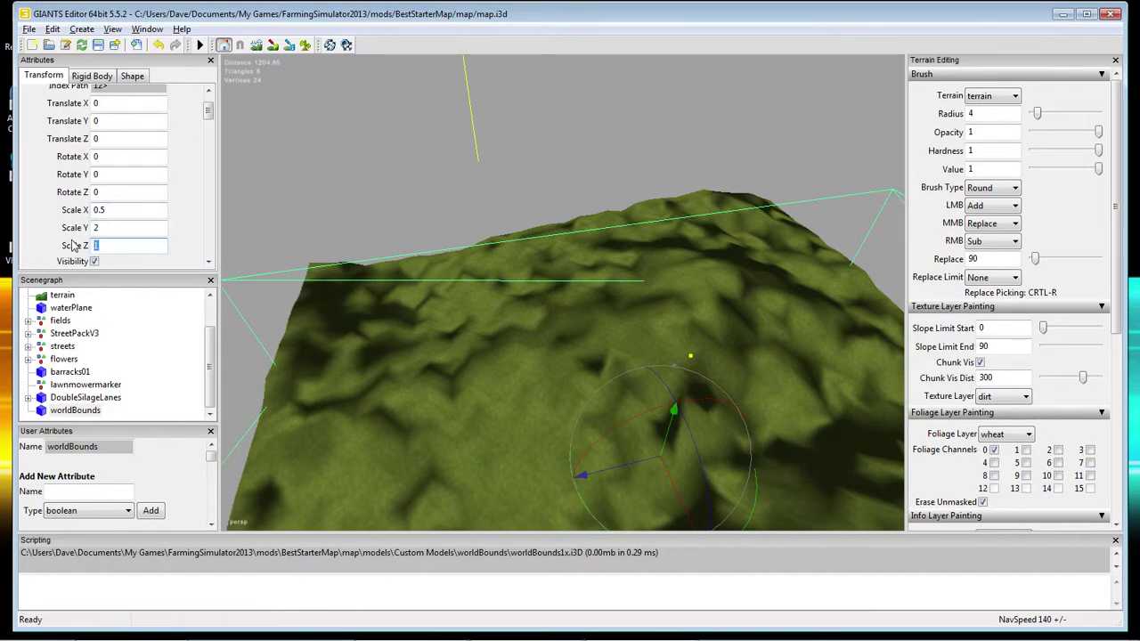
text(.5)
click(157, 232)
text(2)
right_drag(317, 333, 570, 138)
right_drag(731, 347, 545, 205)
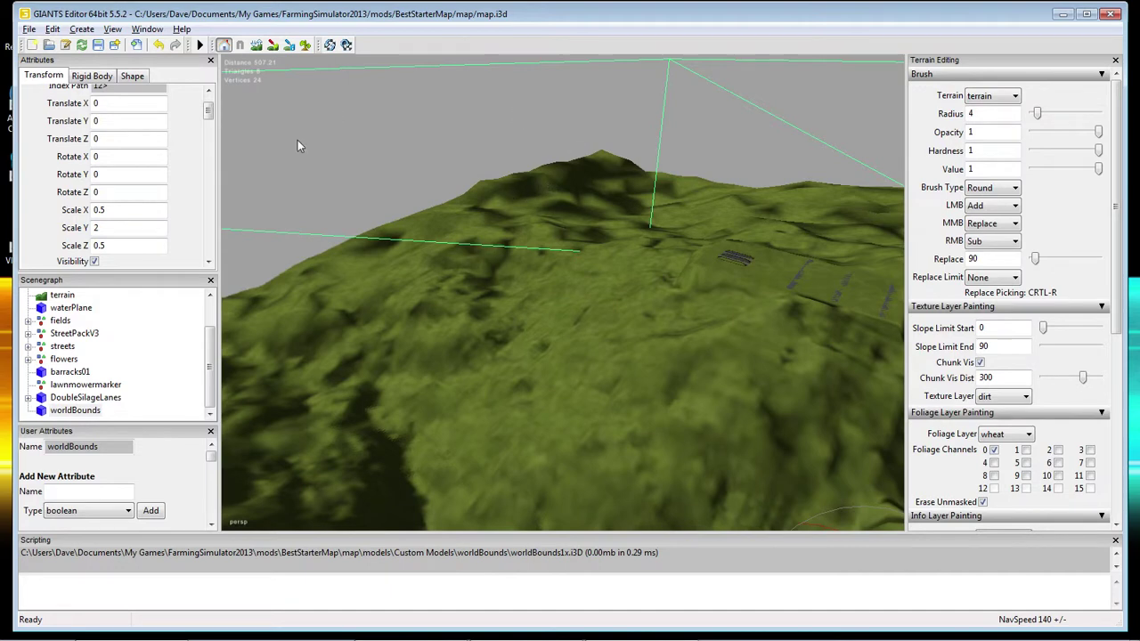
Restore the worldBounds Scale X from 0.5 to 1.
right_drag(527, 378, 560, 356)
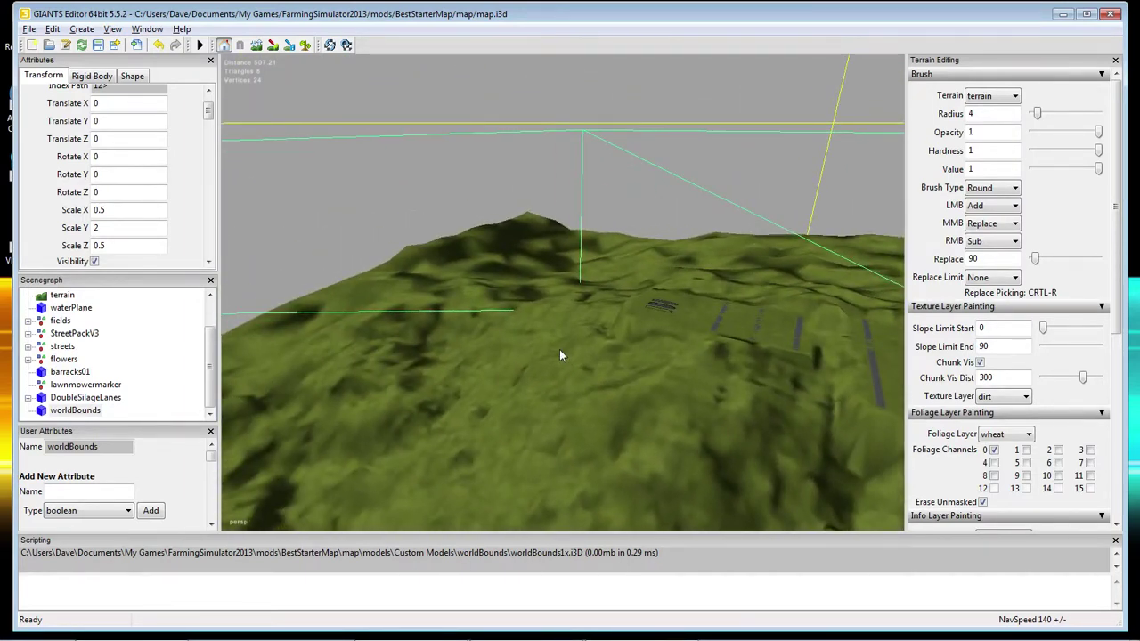
mouse_move(559, 355)
right_down()
mouse_move(574, 389)
mouse_move(649, 387)
mouse_move(620, 532)
mouse_move(599, 246)
mouse_move(632, 455)
mouse_move(609, 401)
mouse_move(592, 501)
mouse_move(587, 294)
mouse_move(552, 440)
right_up()
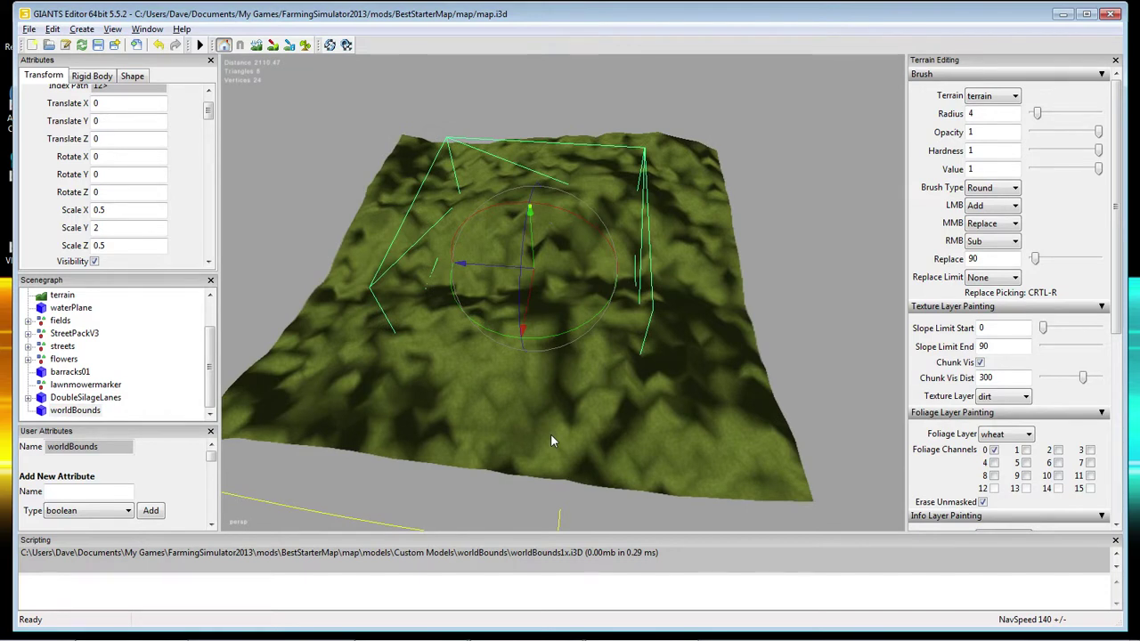
click(101, 210)
drag(110, 210, 80, 211)
text(1)
key(Return)
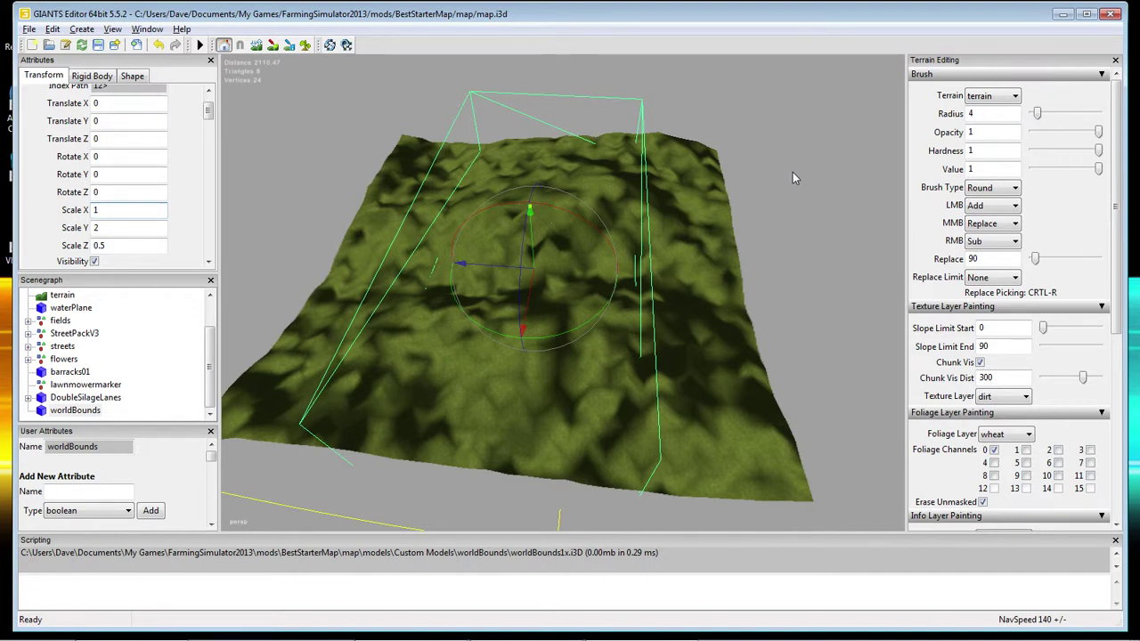
Select worldBounds and set its Scale Z back to 1 across the terrain.
click(82, 411)
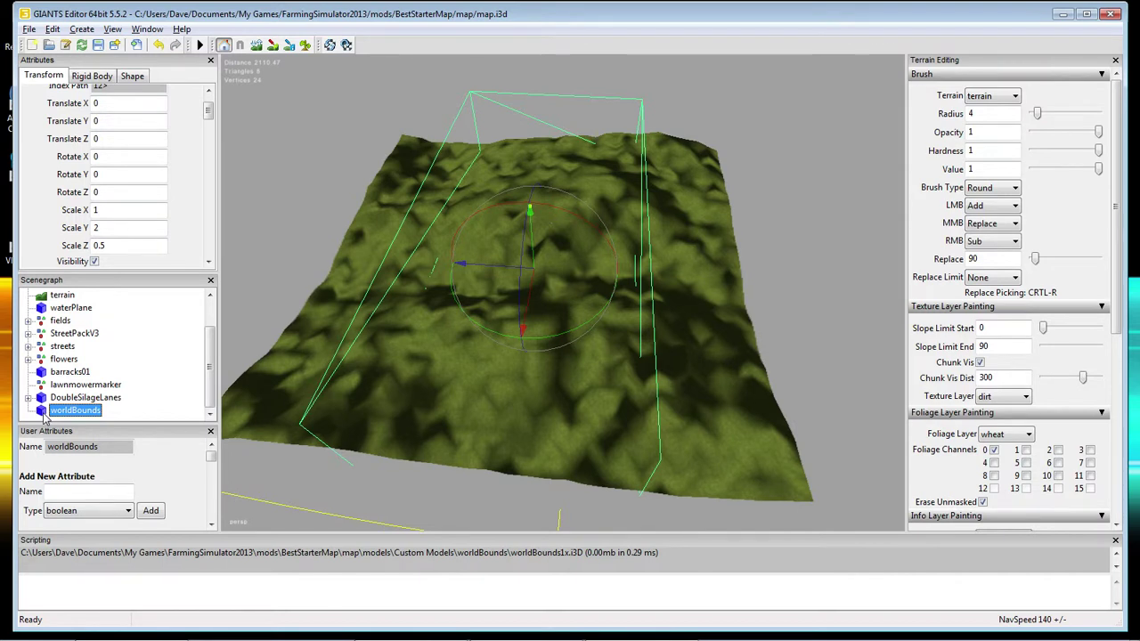
double_click(104, 245)
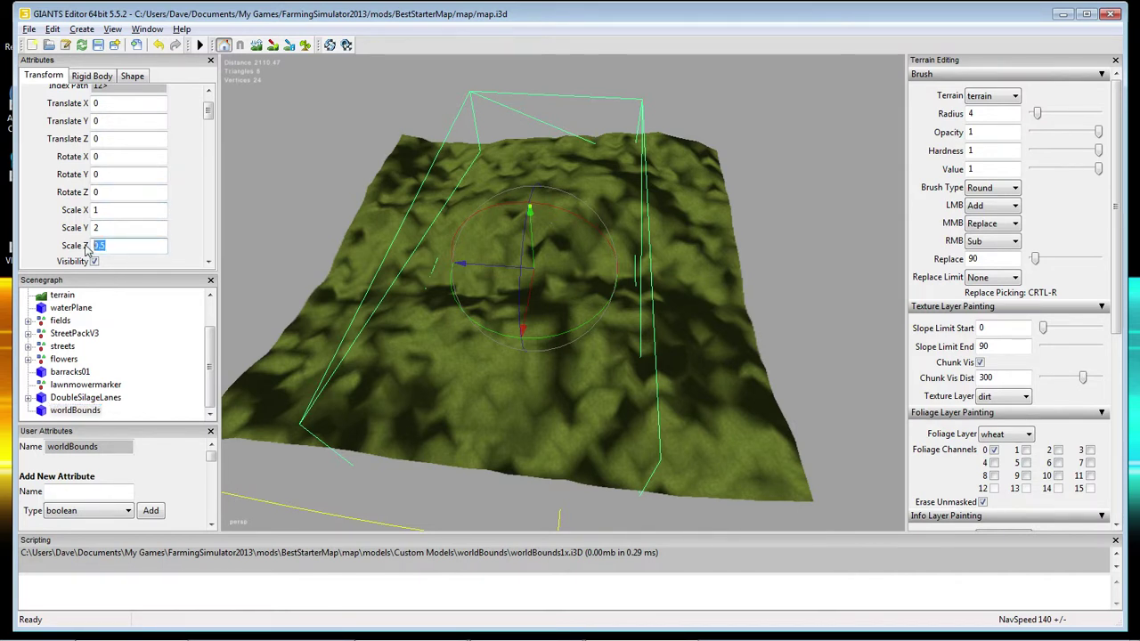
text(1)
key(Return)
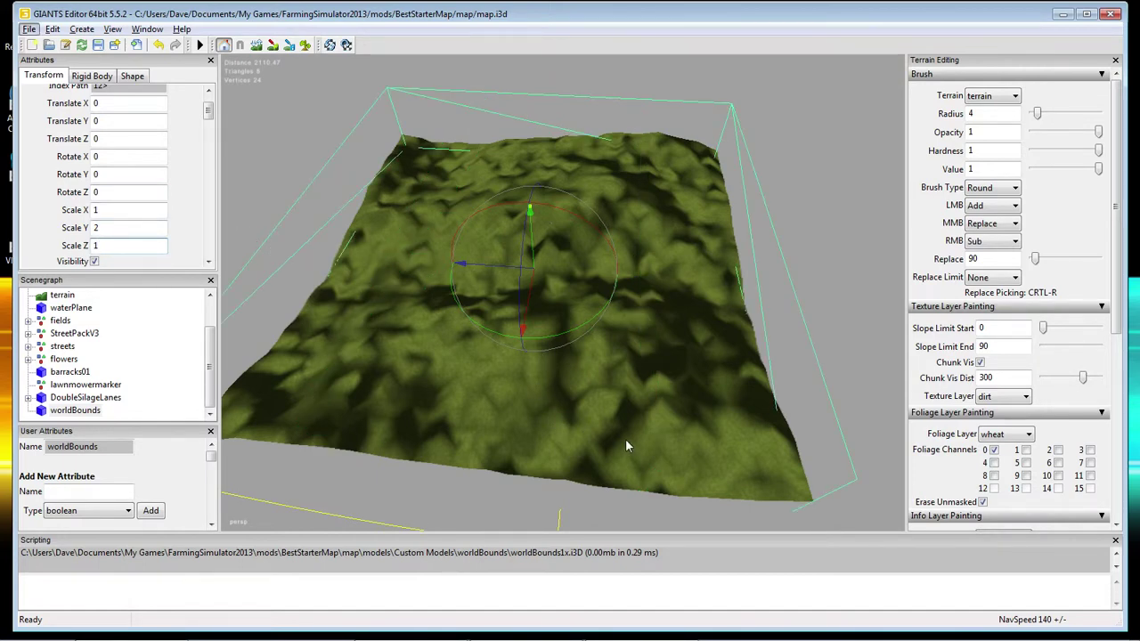
right_drag(629, 438, 370, 244)
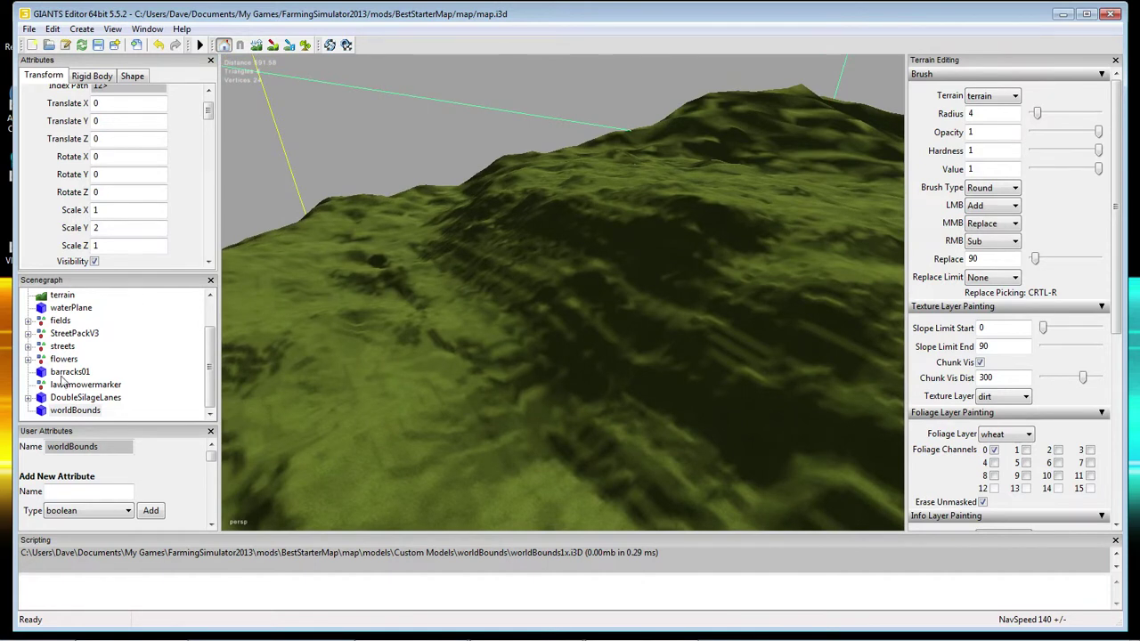
Select worldBounds and choose Delete from the Edit menu.
click(76, 410)
right_click(76, 410)
click(177, 247)
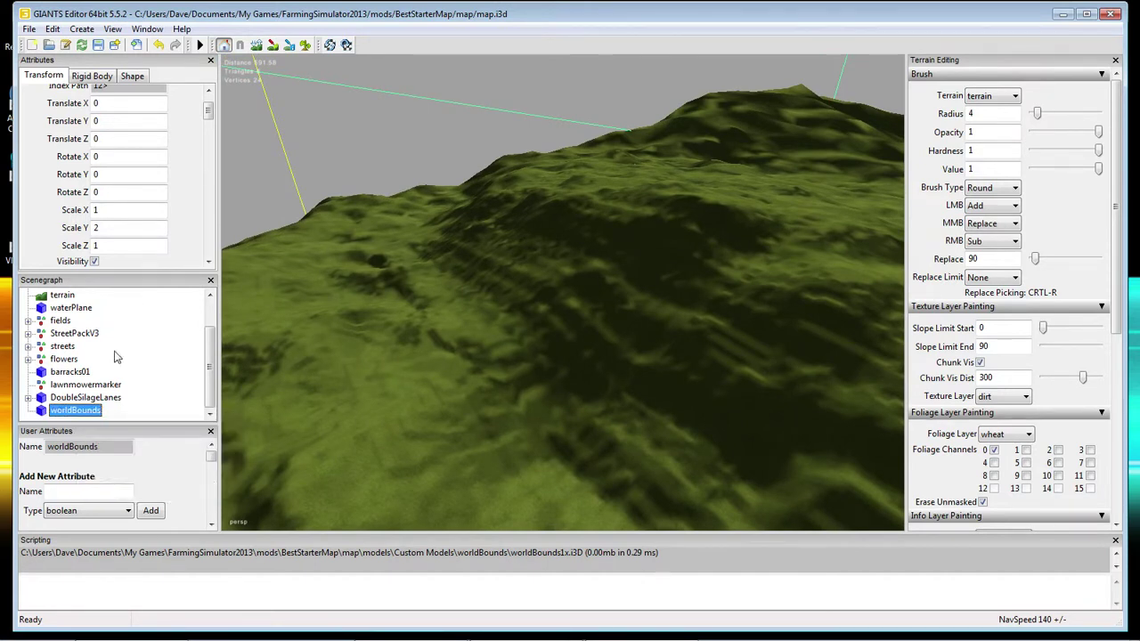
click(53, 29)
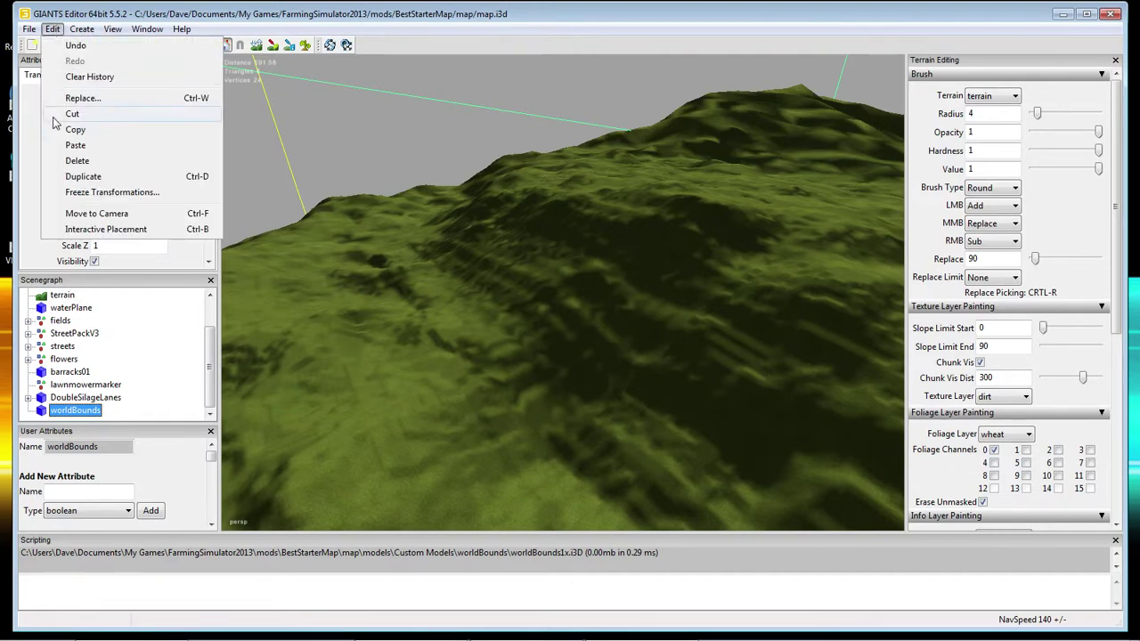
click(78, 161)
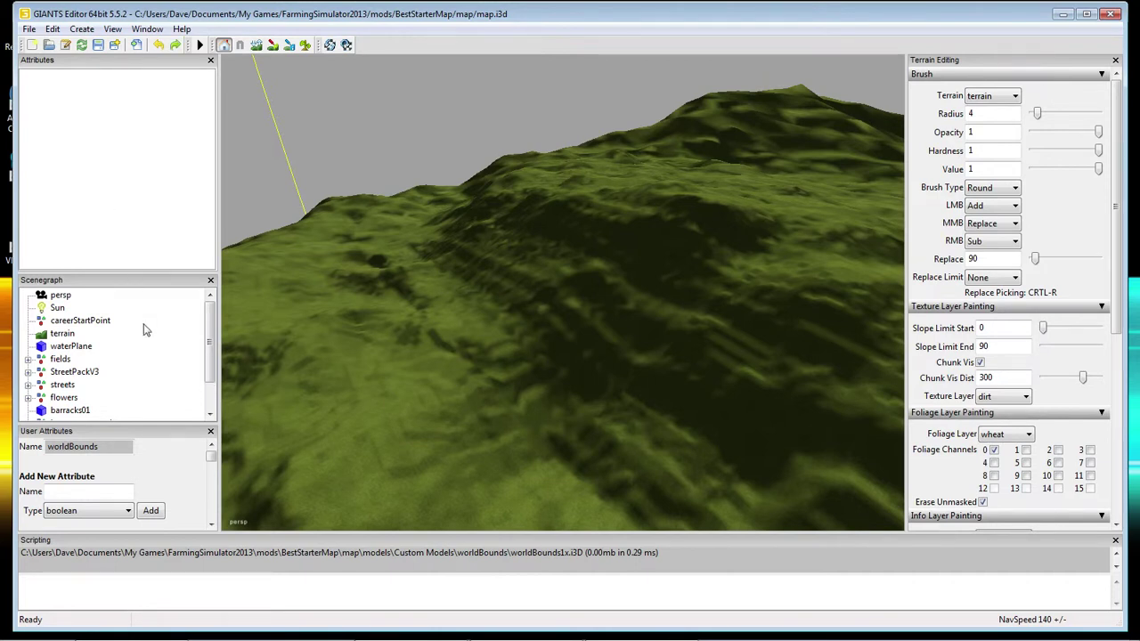
scroll(147, 349, down, 1)
Reselect worldBounds and copy it with Edit > Duplicate.
click(77, 414)
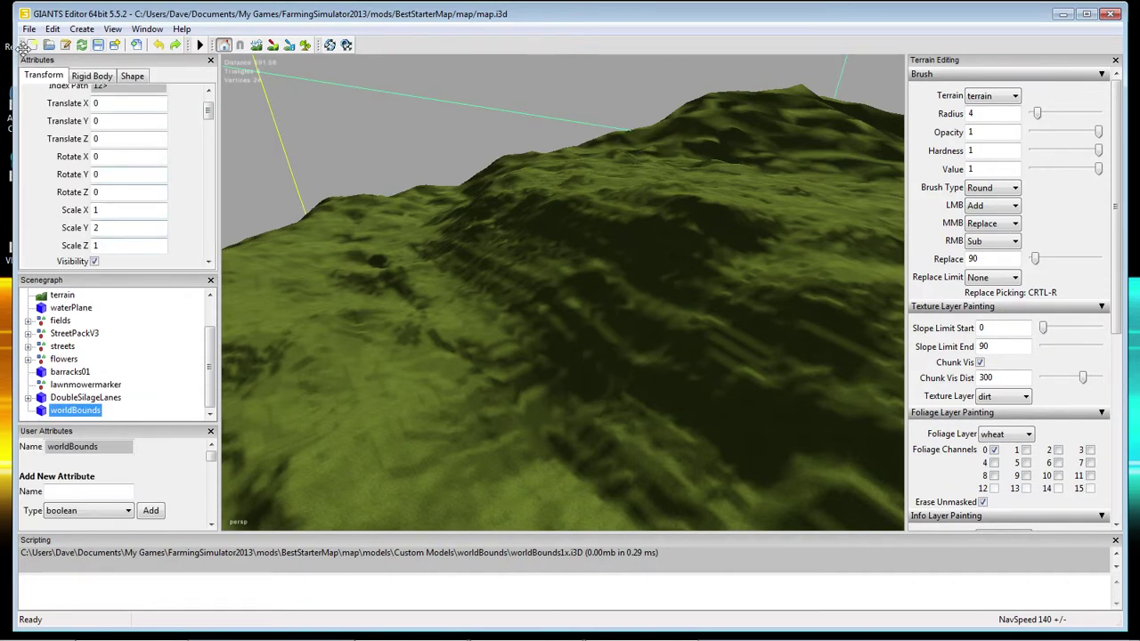
click(53, 30)
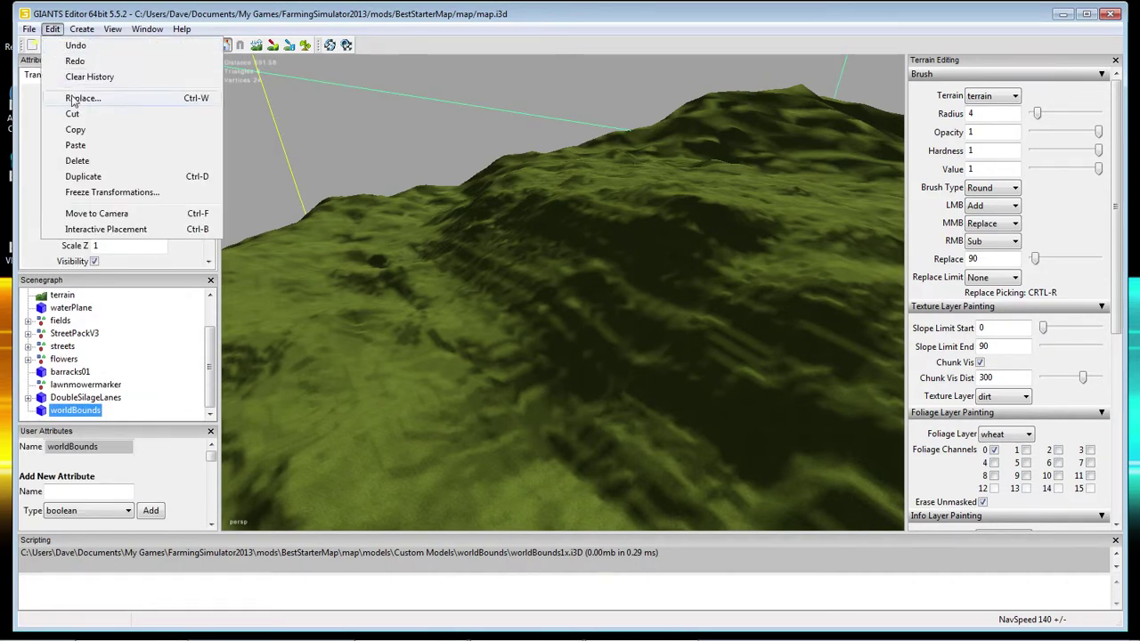
click(90, 178)
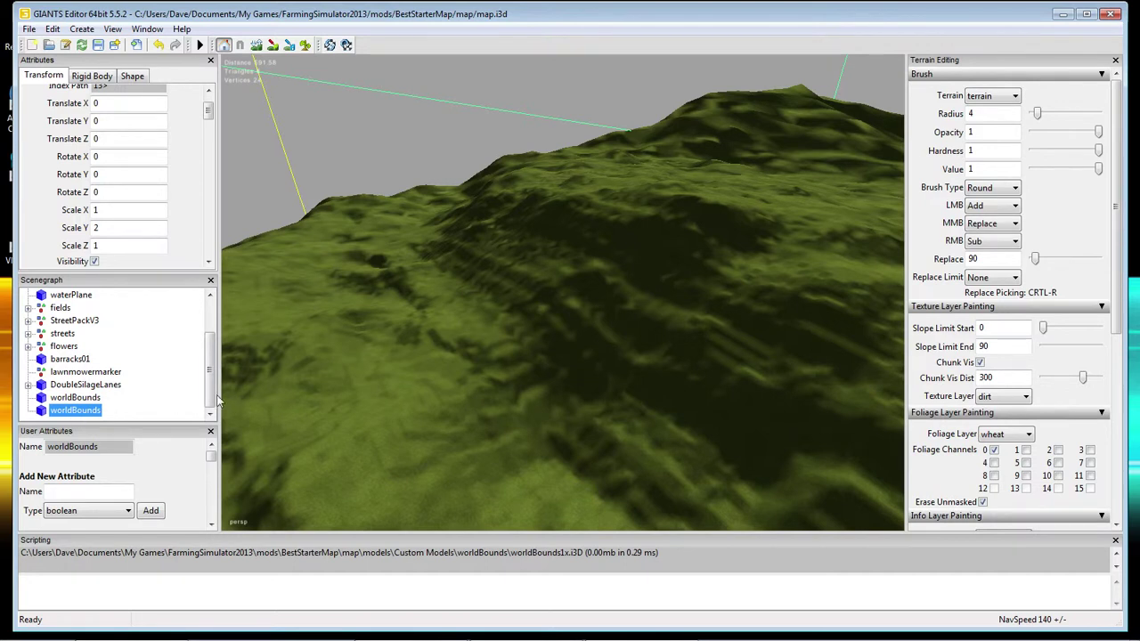
Rename the duplicated worldBounds object to 'treebarrier'.
drag(211, 392, 215, 360)
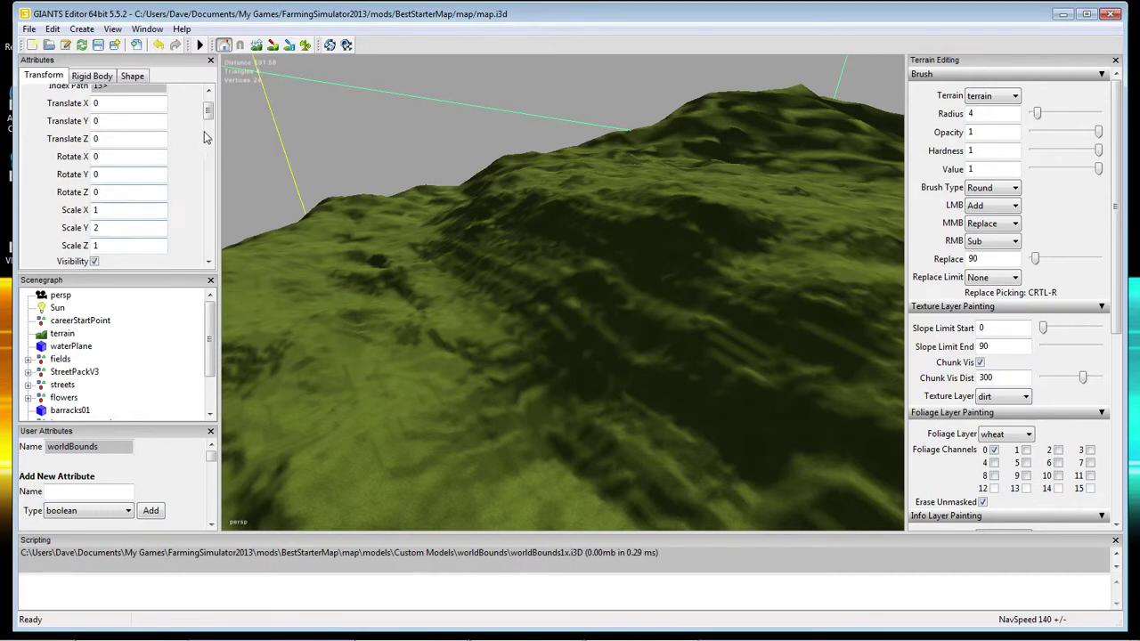
drag(210, 114, 210, 107)
double_click(98, 92)
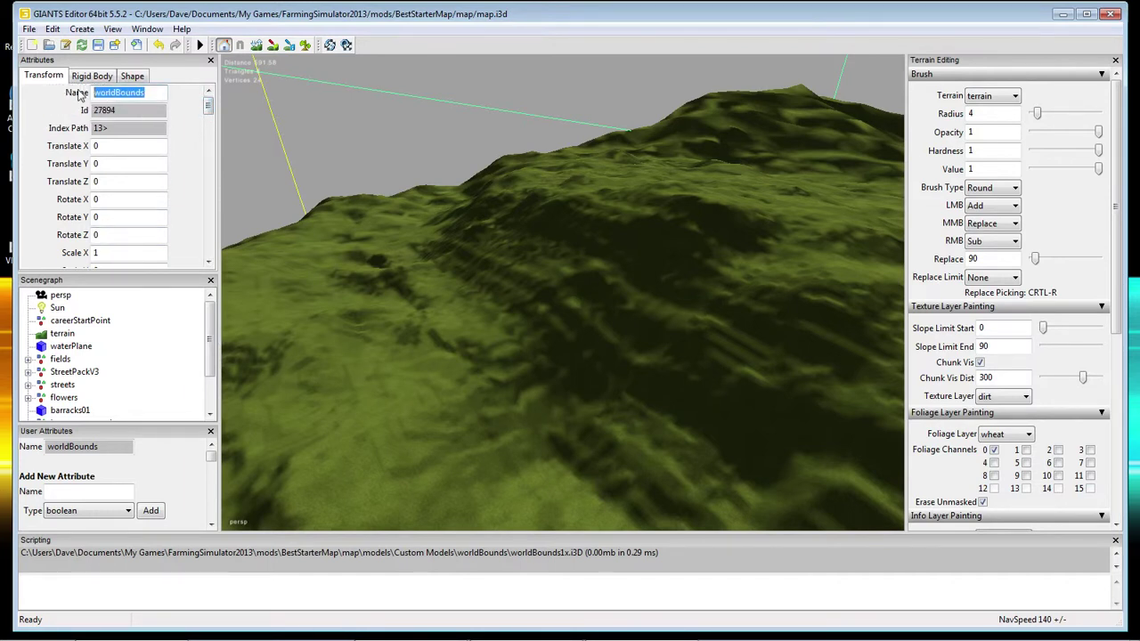
text(treebarrier)
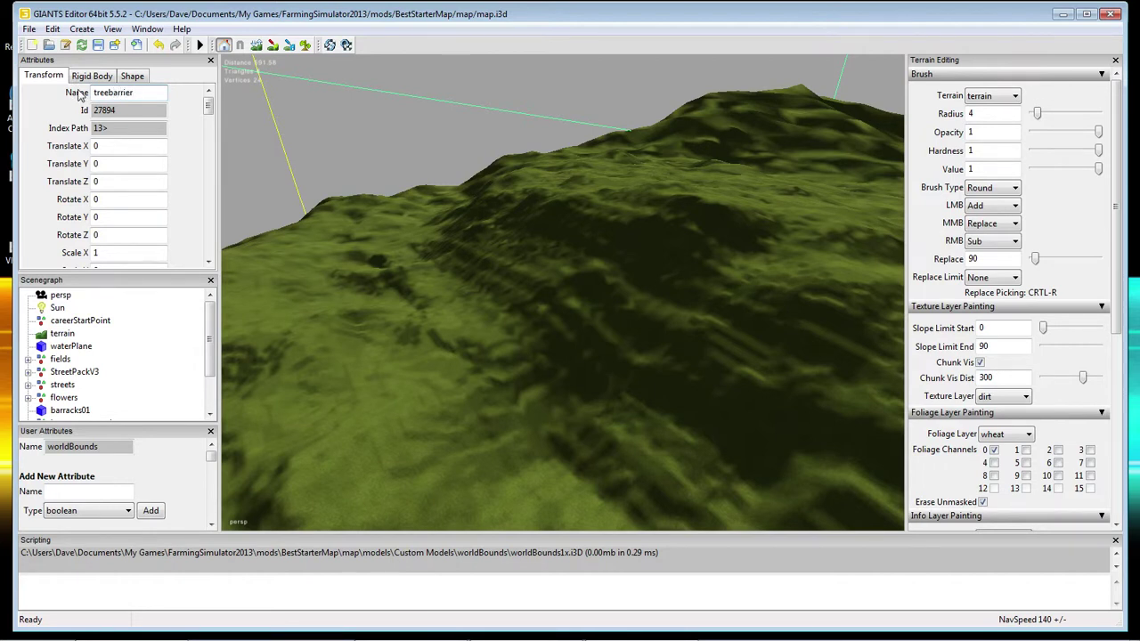
key(Return)
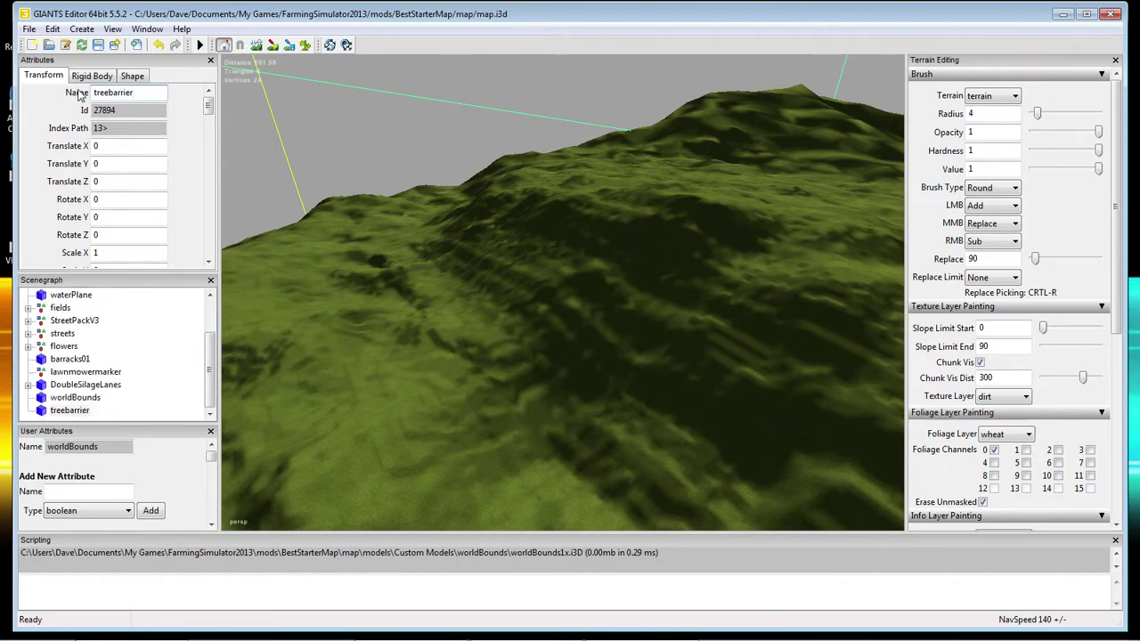
click(159, 181)
Scale treebarrier to Y 1, Z 0.1 and X 0.1.
click(69, 409)
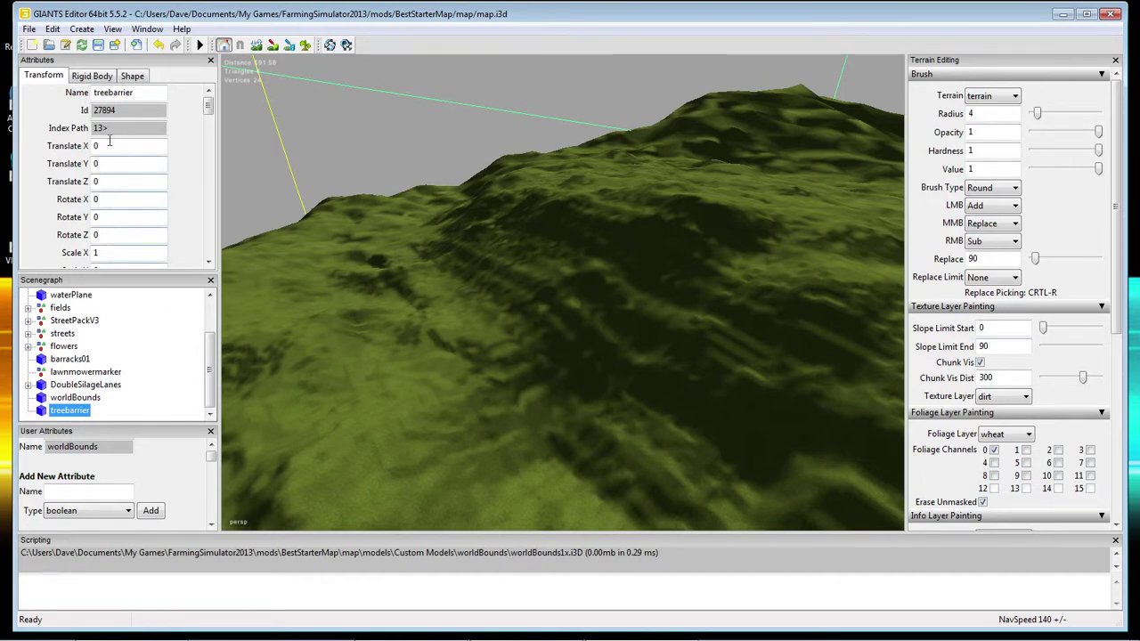
scroll(212, 120, down, 1)
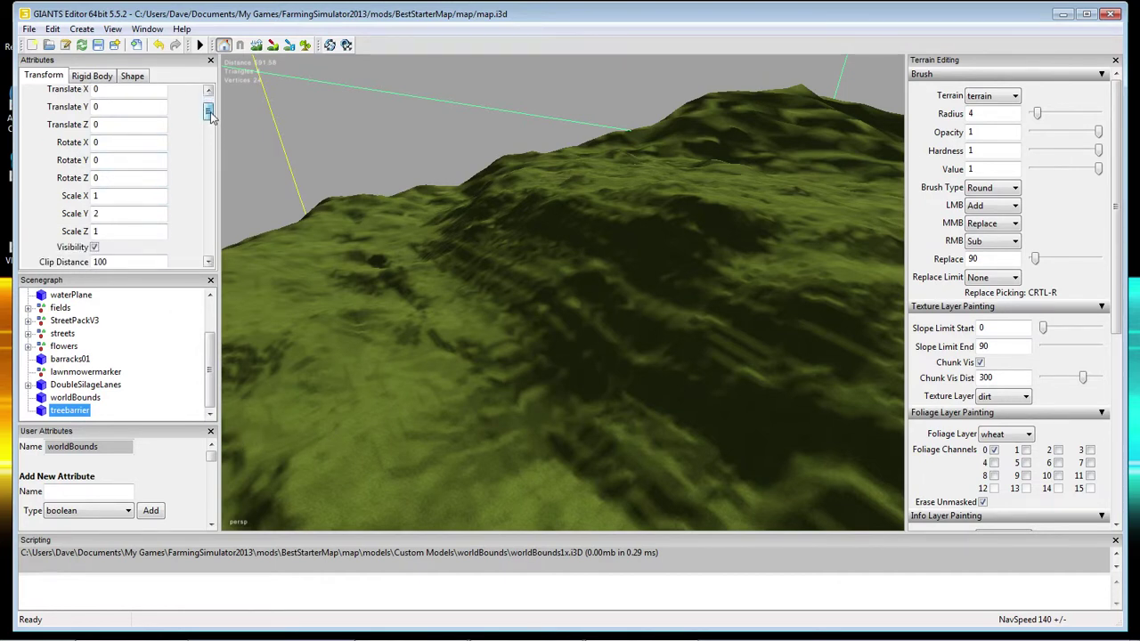
drag(101, 214, 75, 213)
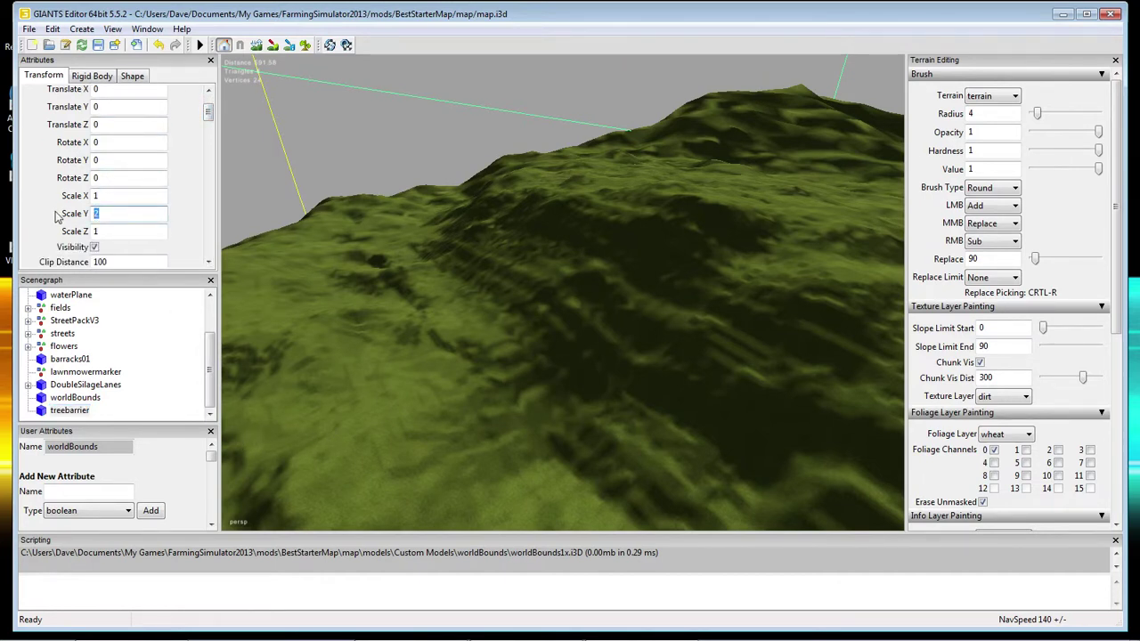
text(1)
key(Return)
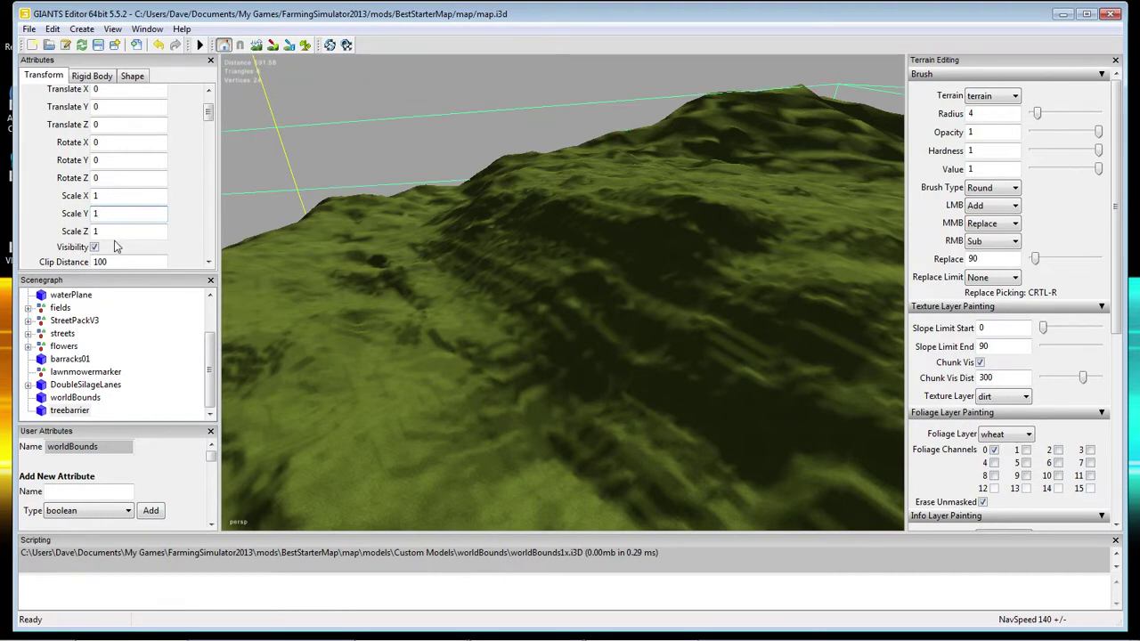
drag(99, 232, 85, 233)
text(0.1)
key(Return)
click(96, 195)
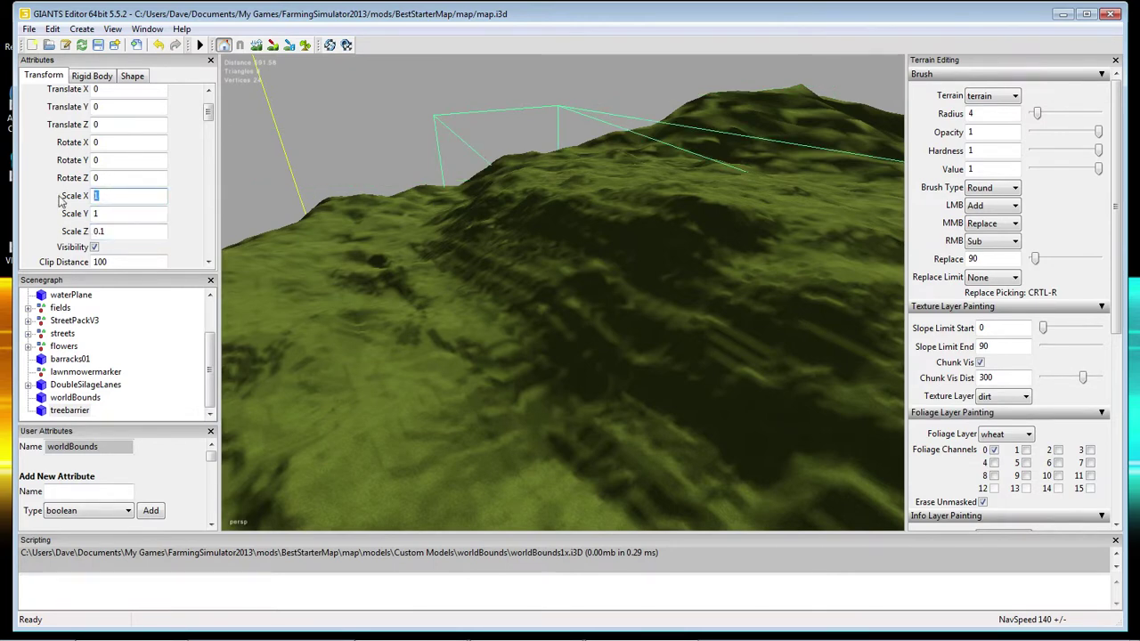
text(.1)
key(Return)
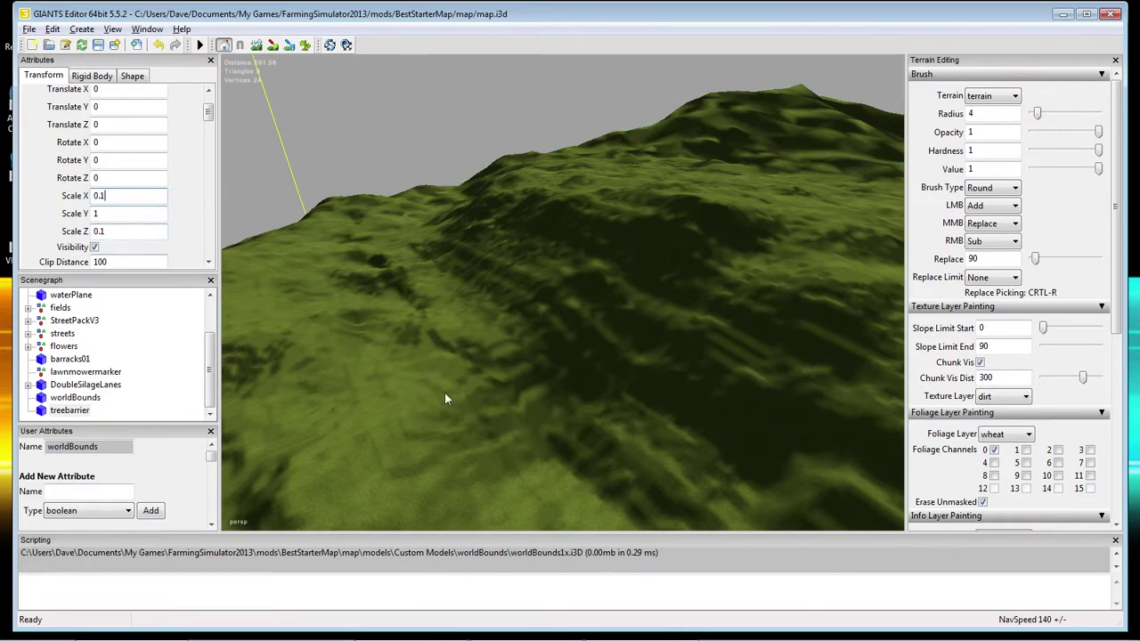
Frame the thin treebarrier post, then delete it from the Scenegraph so worldBounds is the last entry.
key(f)
right_drag(760, 387, 545, 463)
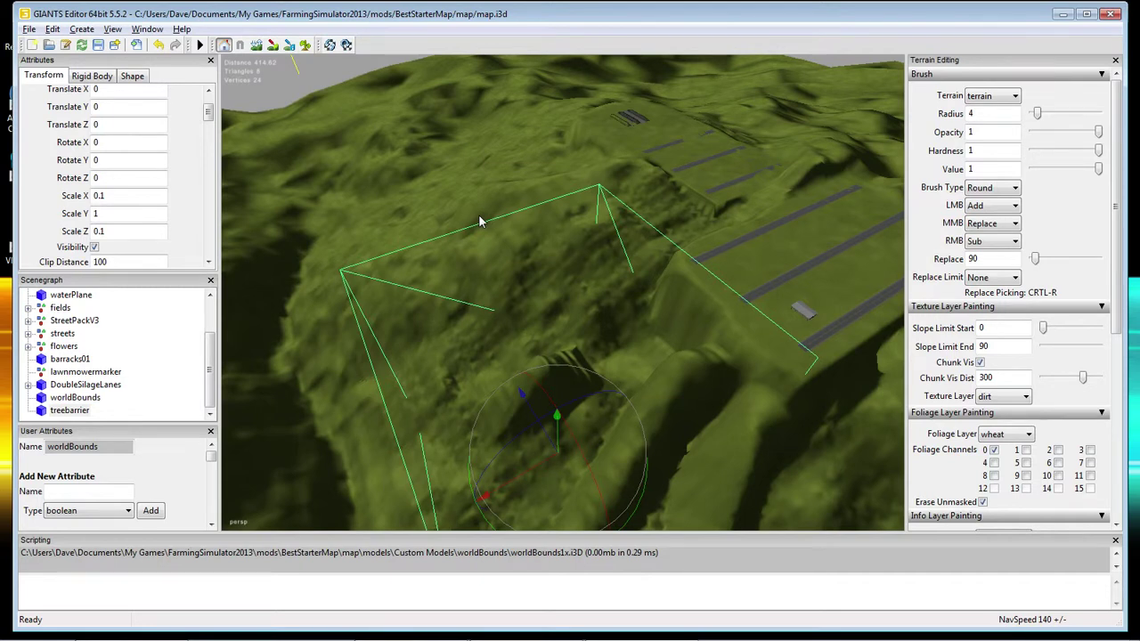
click(46, 411)
key(Delete)
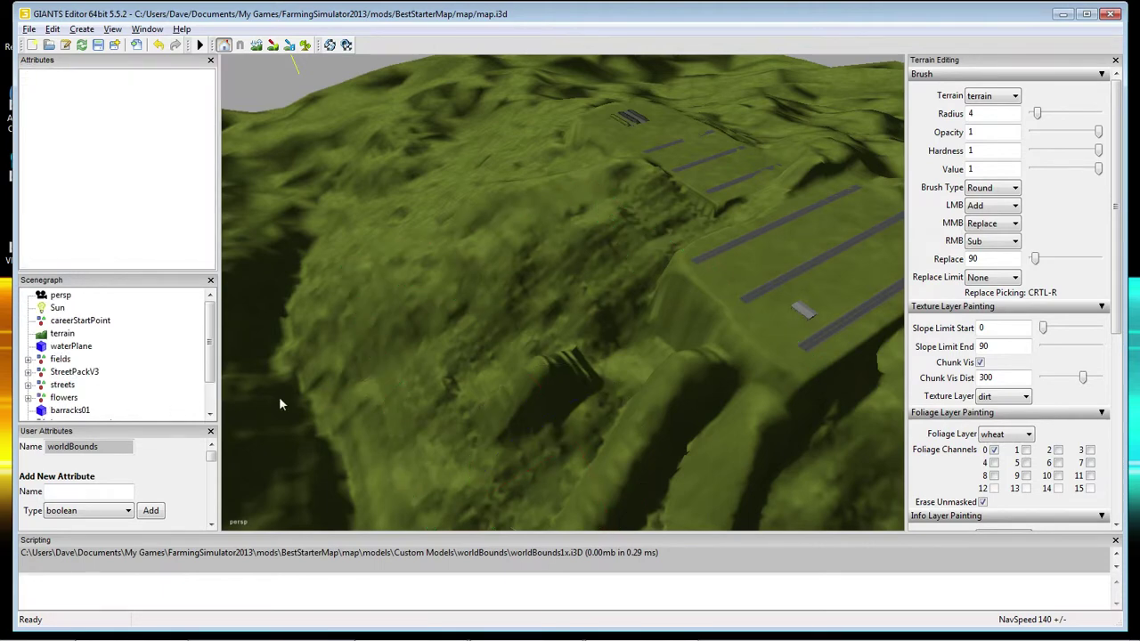
right_drag(414, 376, 378, 378)
scroll(197, 377, down, 1)
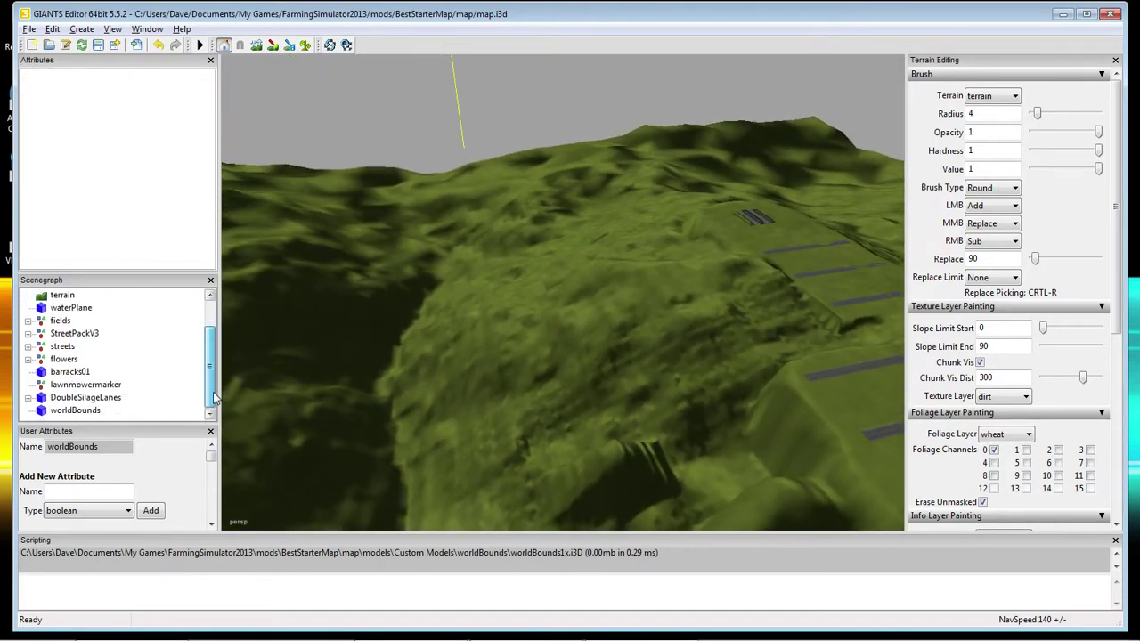
click(75, 411)
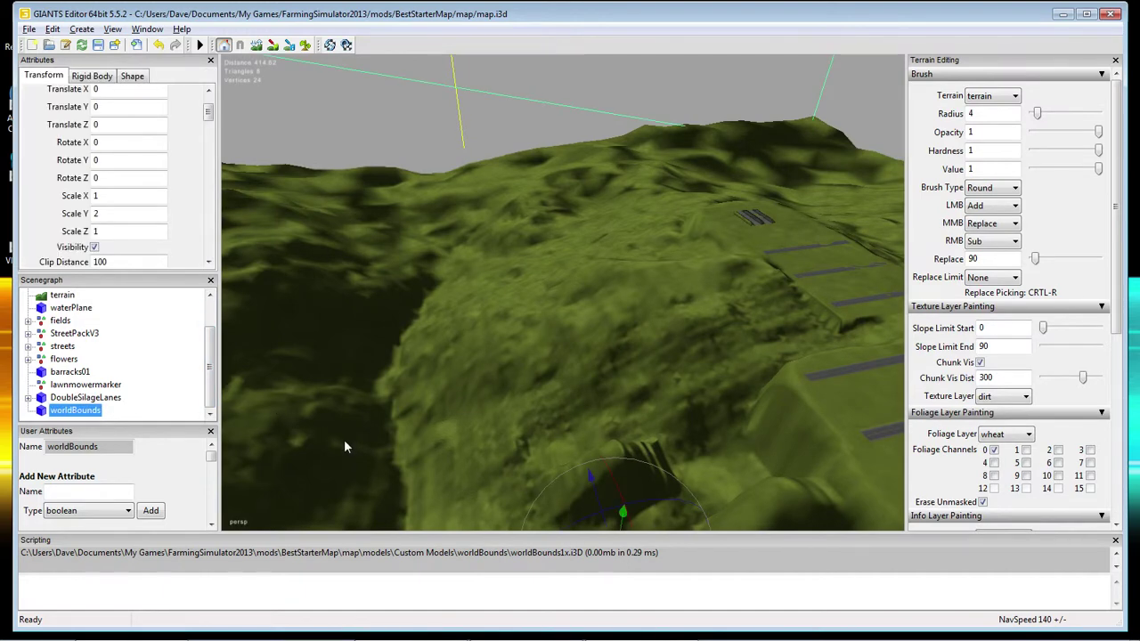
right_drag(344, 443, 577, 389)
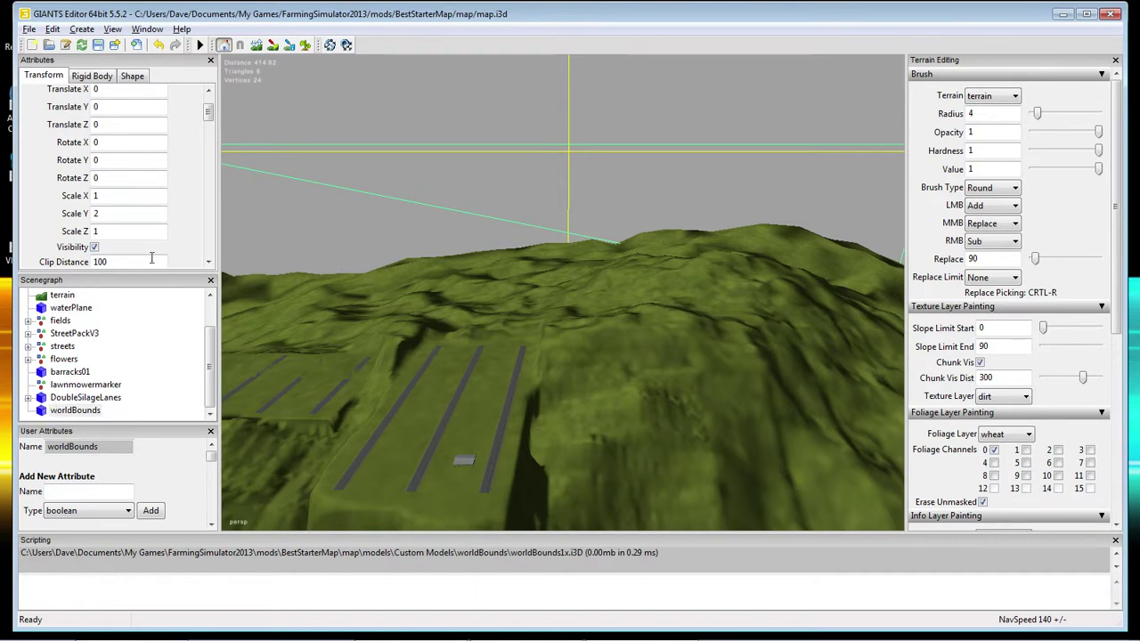
click(109, 218)
middle_drag(430, 309, 395, 406)
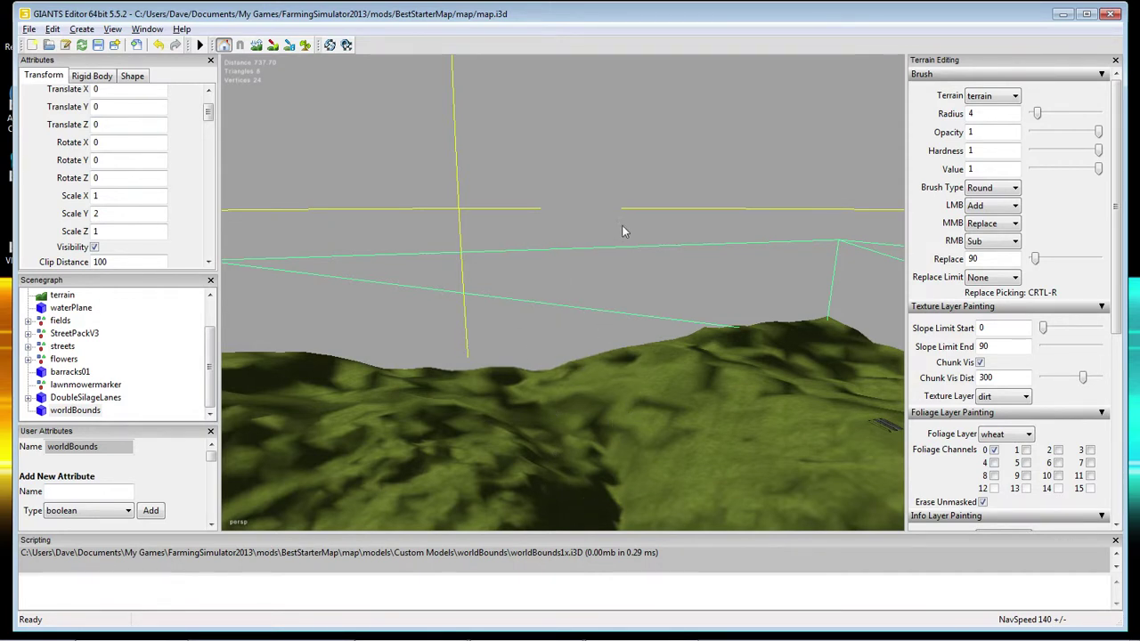
middle_drag(611, 334, 767, 449)
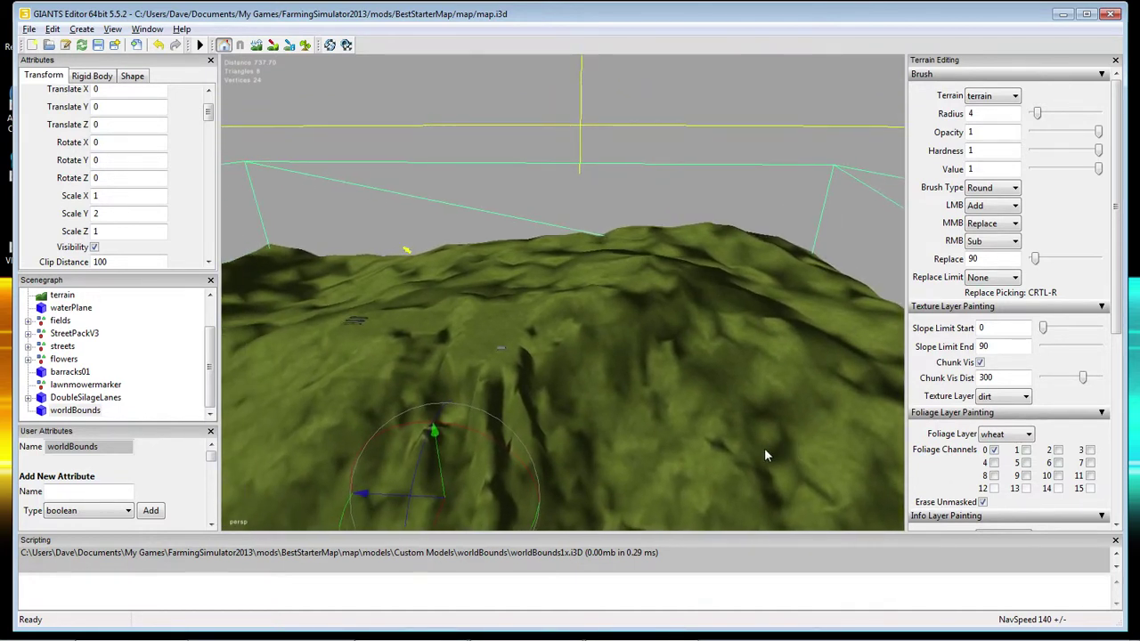